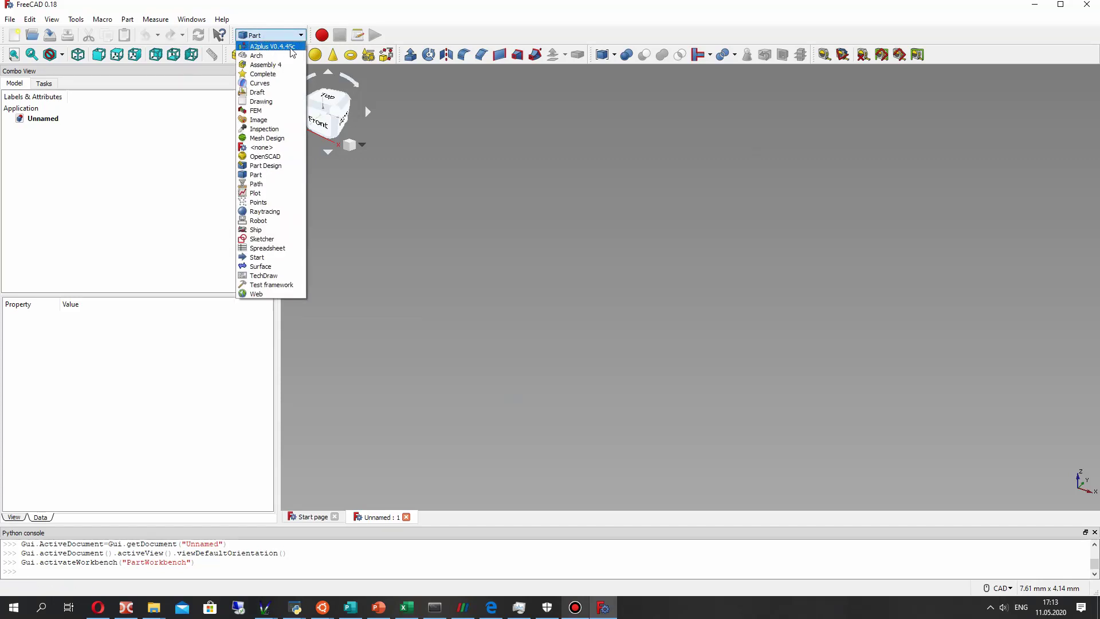
- Switch to the A2plus workbench and save the empty assembly as A2Plus
click(274, 46)
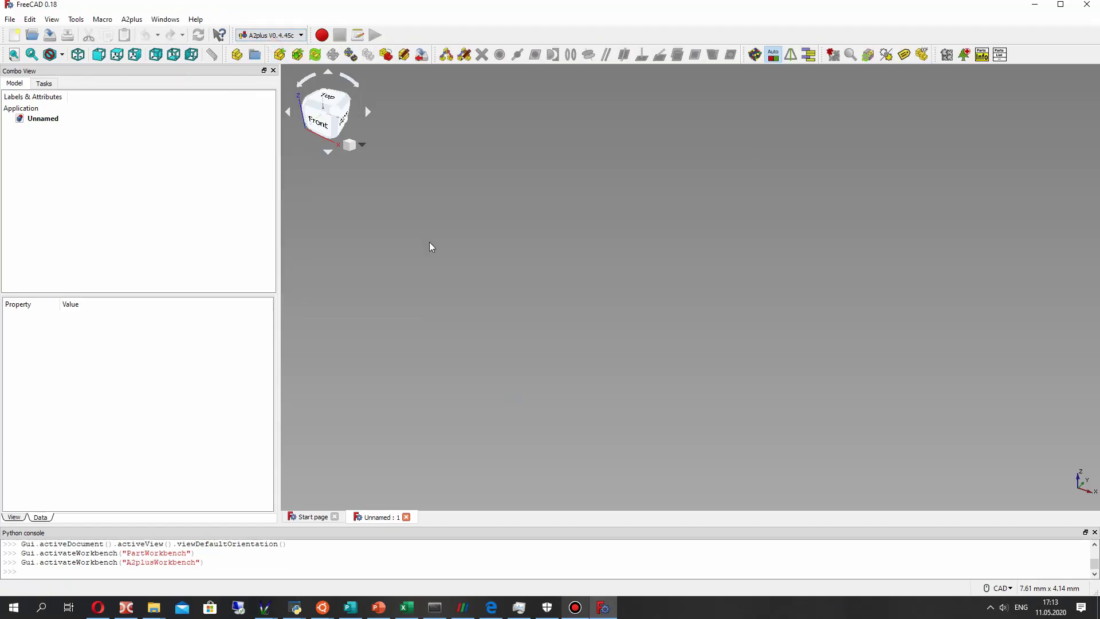
click(283, 54)
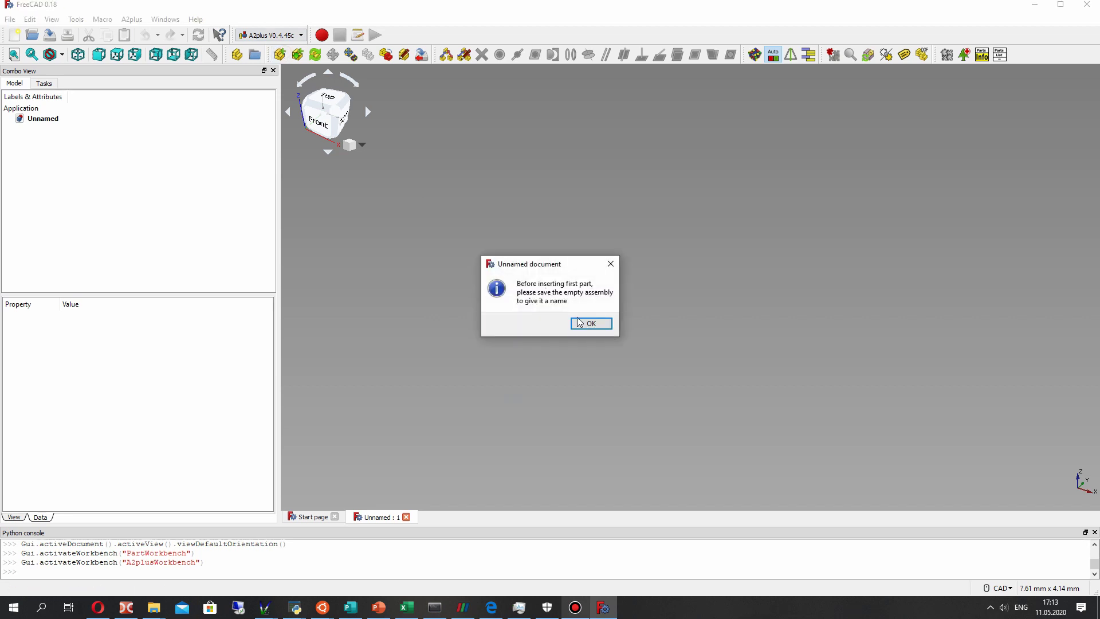
click(579, 322)
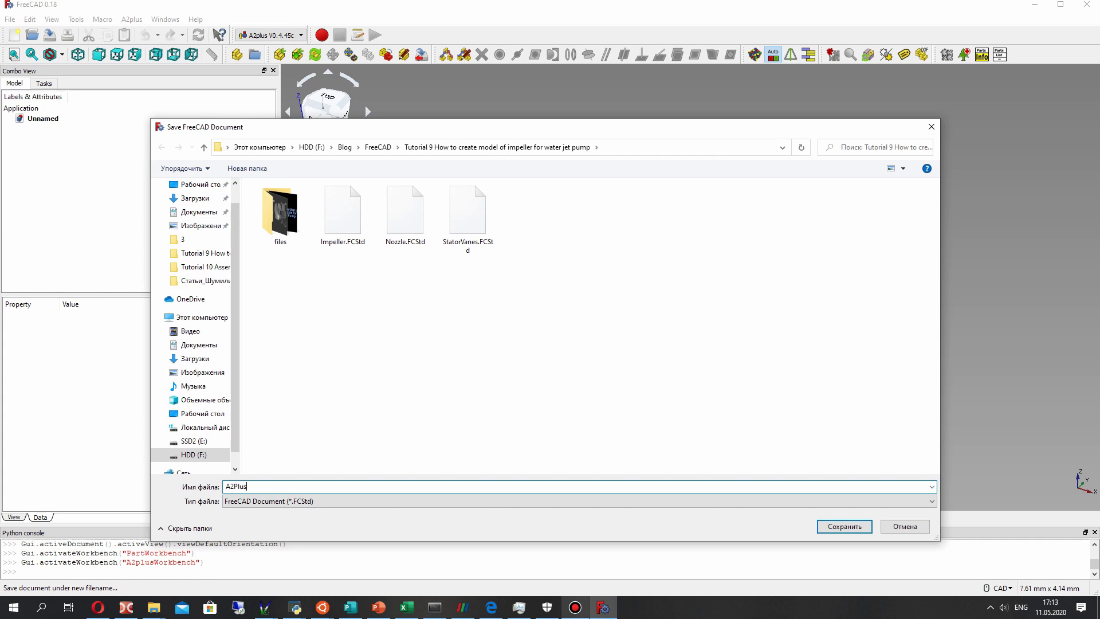
click(842, 526)
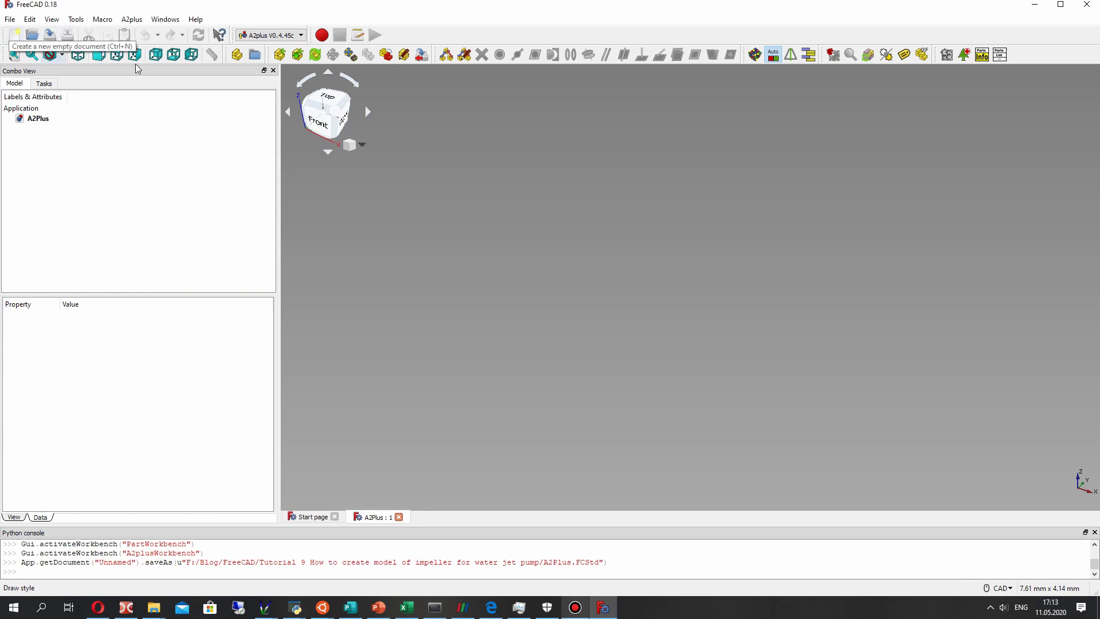
- Import Impeller.FCStd and StatorVanes.FCStd into the assembly, placing the stator vanes clear of the impeller
click(280, 54)
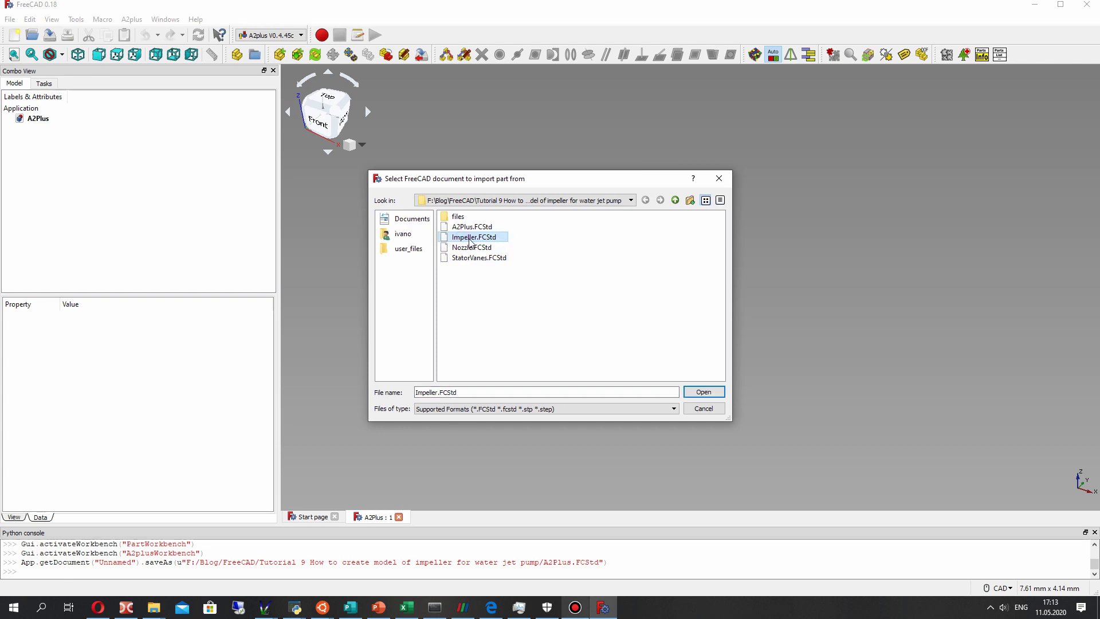
double_click(470, 237)
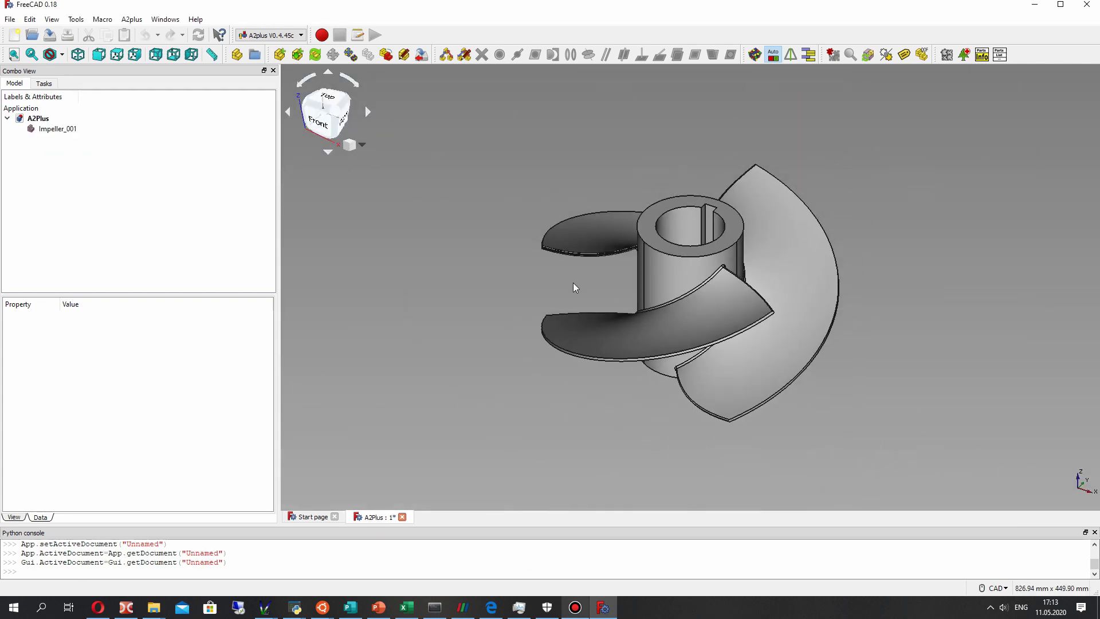
click(281, 56)
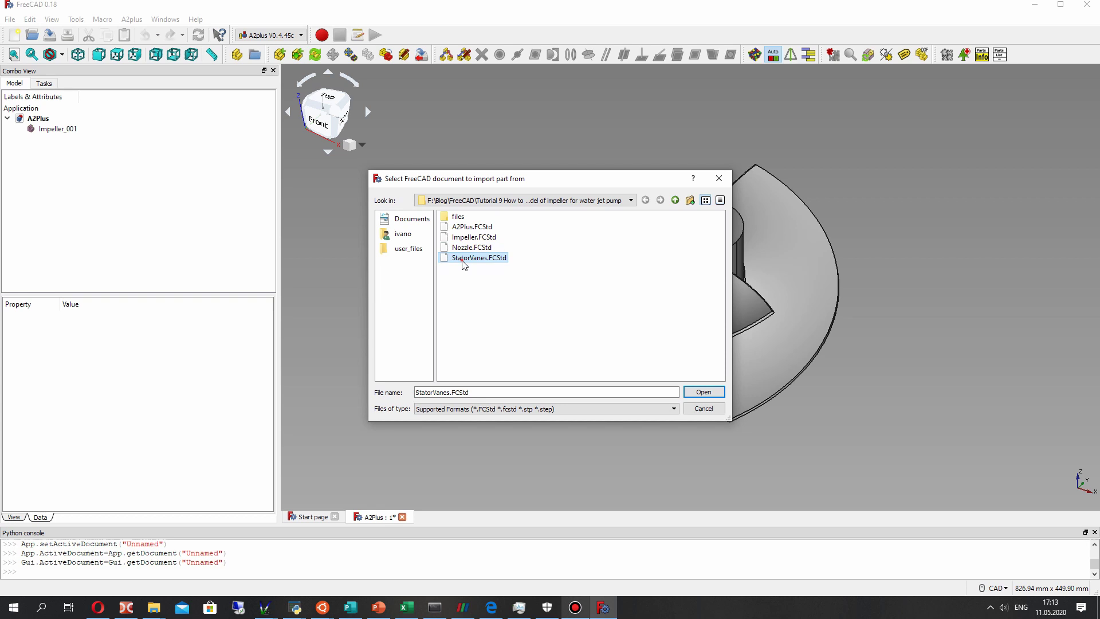
double_click(462, 259)
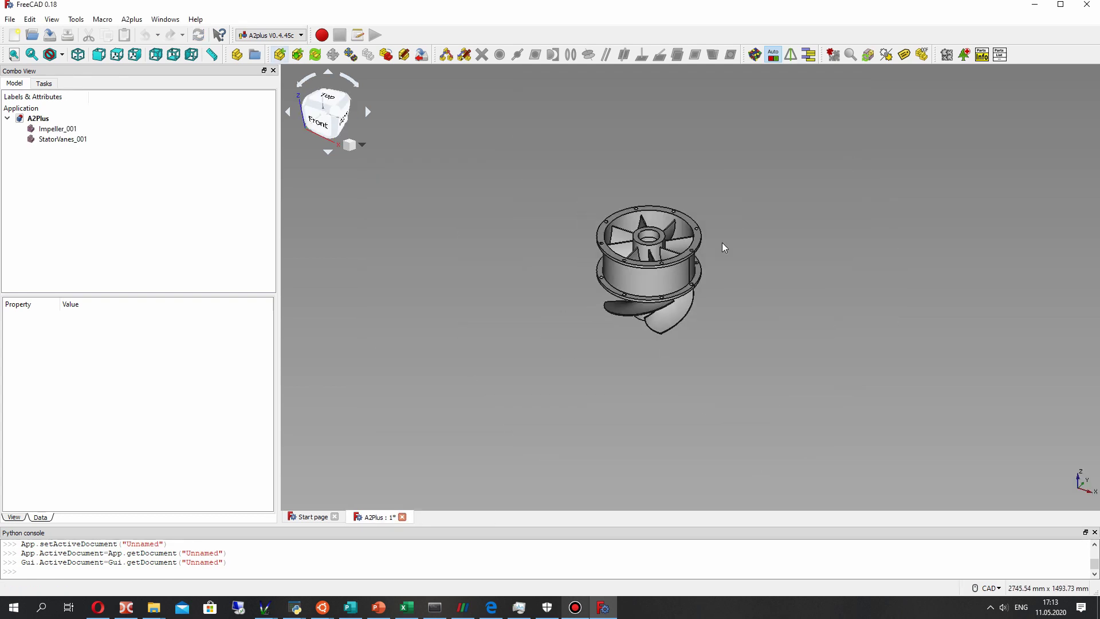
scroll(641, 262, up, 4)
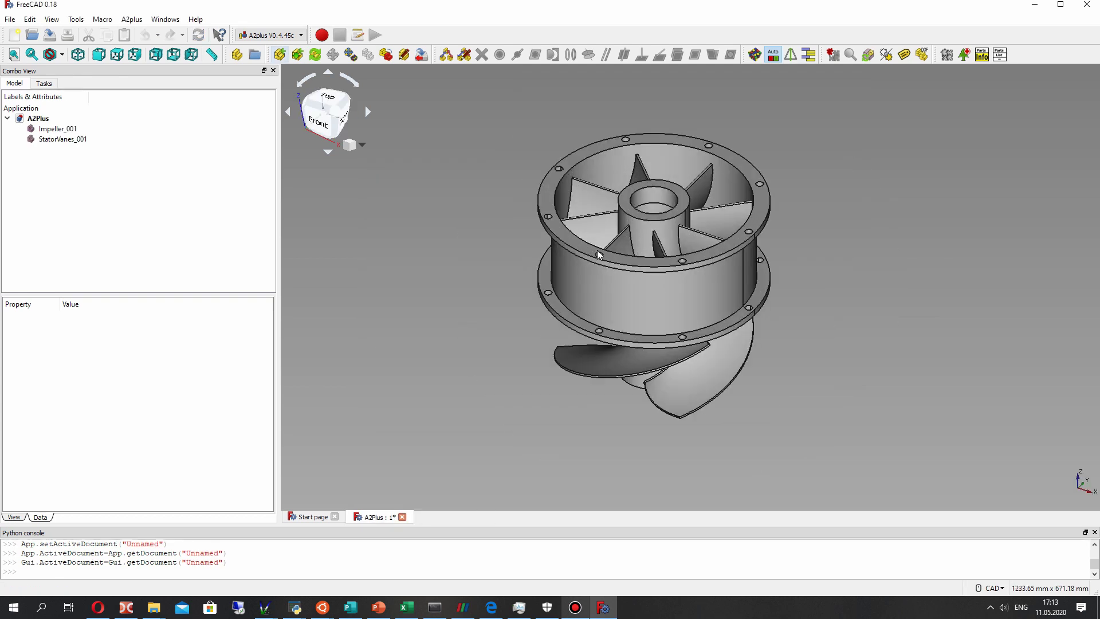
click(579, 223)
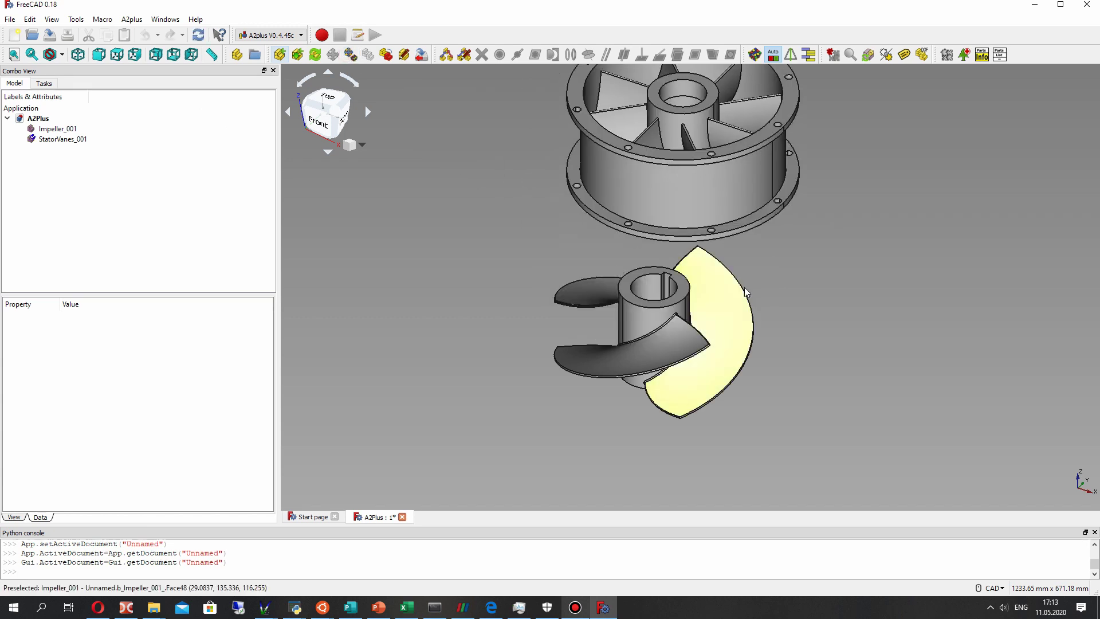
click(825, 285)
- Import Nozzle.FCStd into the assembly and place it apart, on the far side of the stator vanes from the impeller
middle_drag(626, 323, 494, 315)
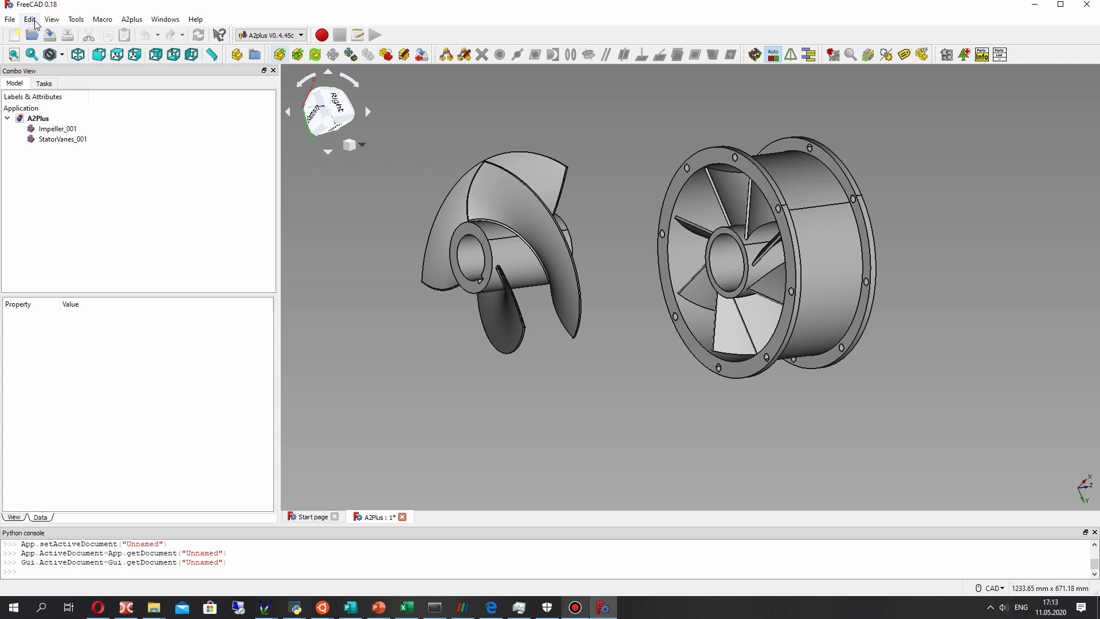
click(238, 51)
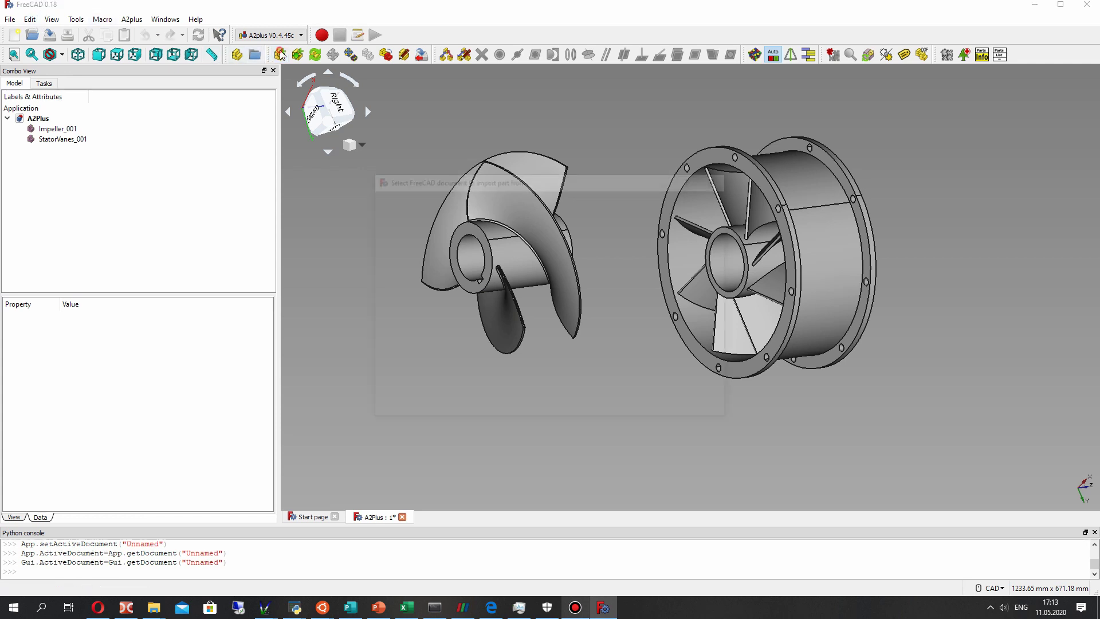
double_click(472, 248)
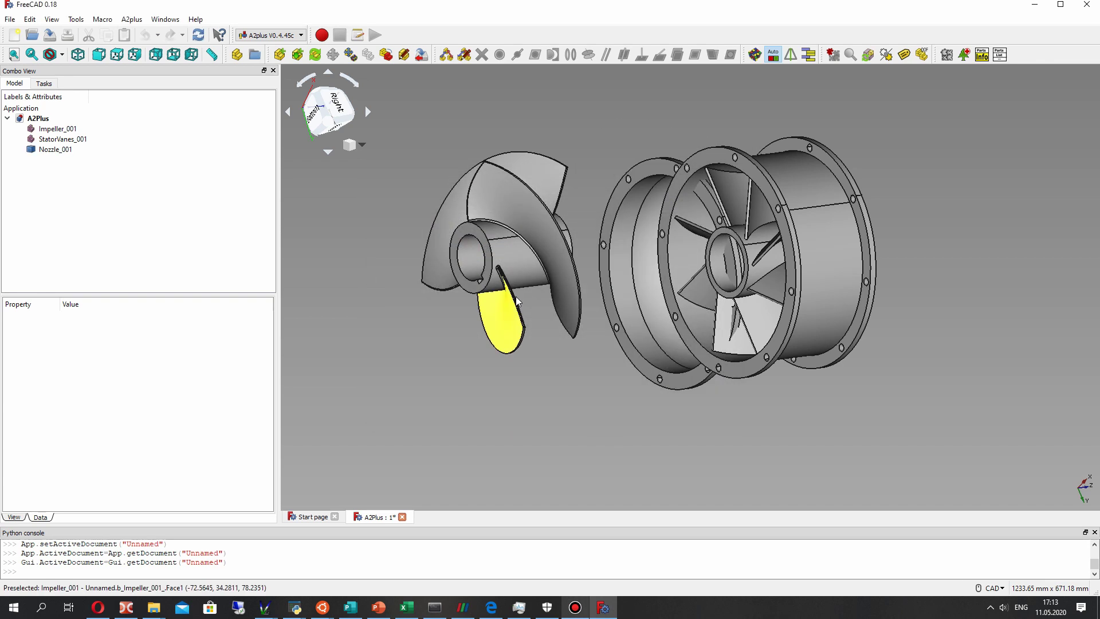
click(820, 271)
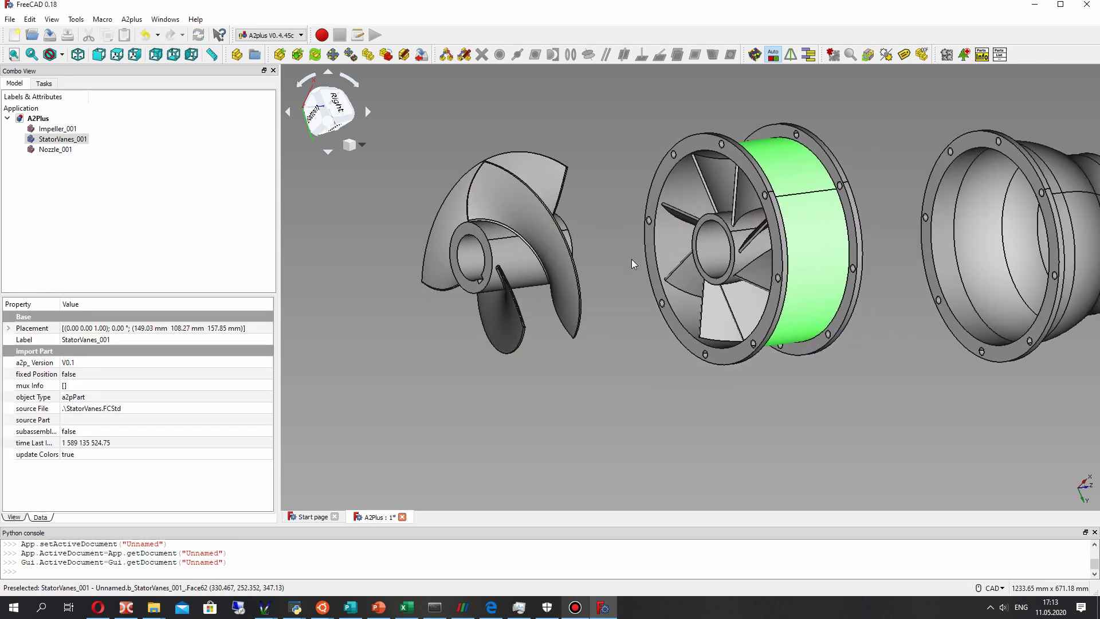
click(634, 239)
- Add an axis-coincident constraint between the impeller hub and the stator vanes hub, with opposed direction and rotation unlocked
middle_drag(769, 333, 753, 449)
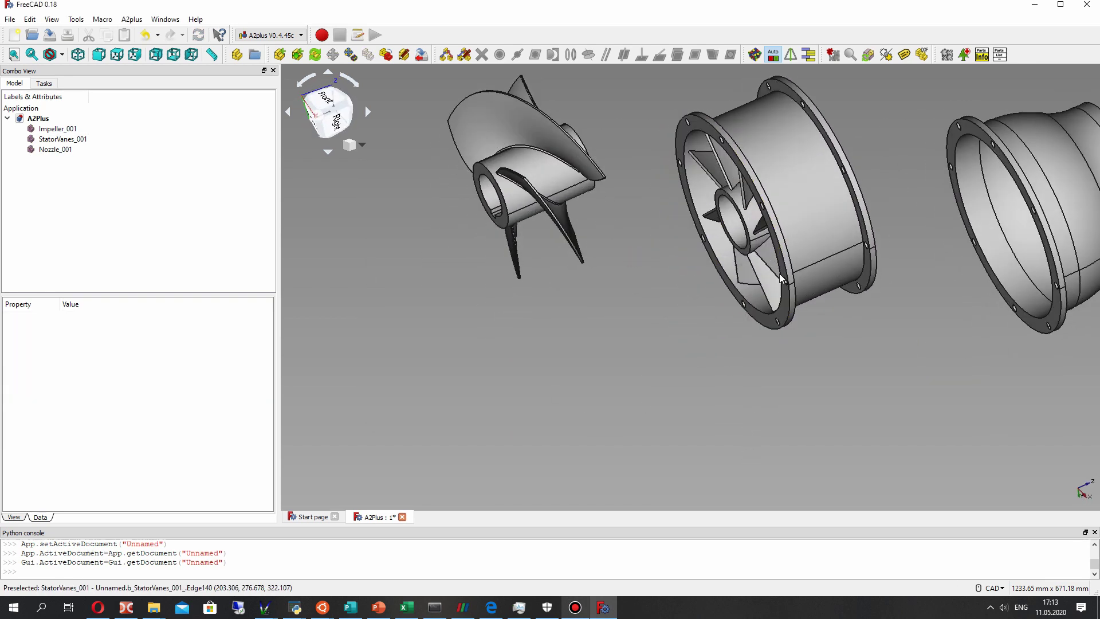
scroll(480, 411, down, 2)
mouse_move(583, 309)
middle_down()
mouse_move(733, 441)
mouse_move(847, 385)
mouse_move(634, 309)
mouse_move(590, 307)
middle_up()
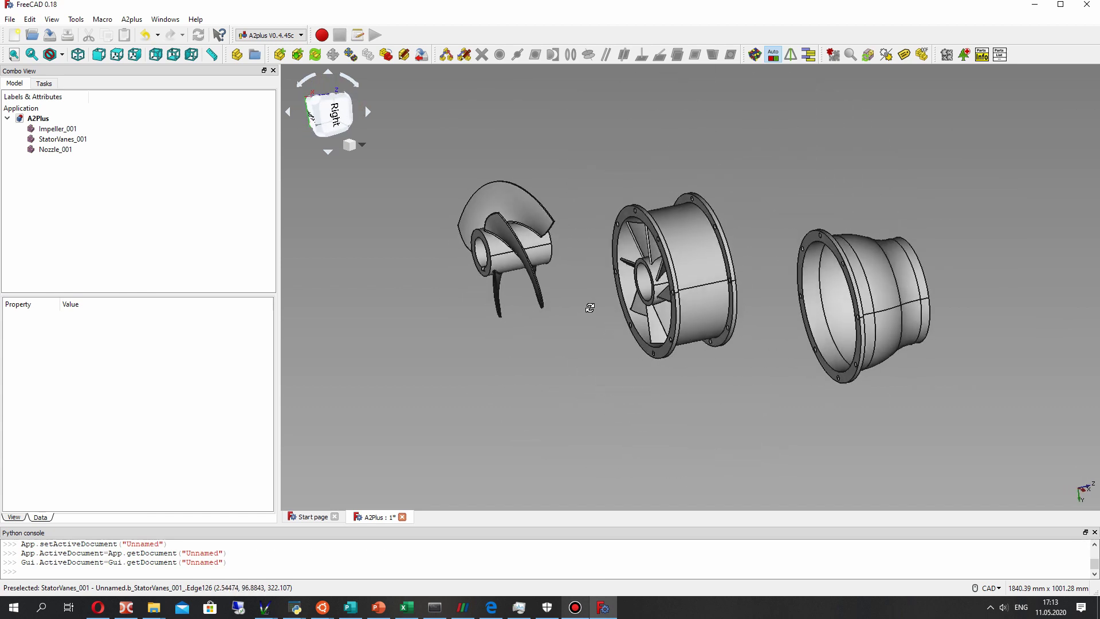
scroll(580, 246, up, 2)
middle_drag(579, 246, 528, 207)
scroll(563, 225, up, 6)
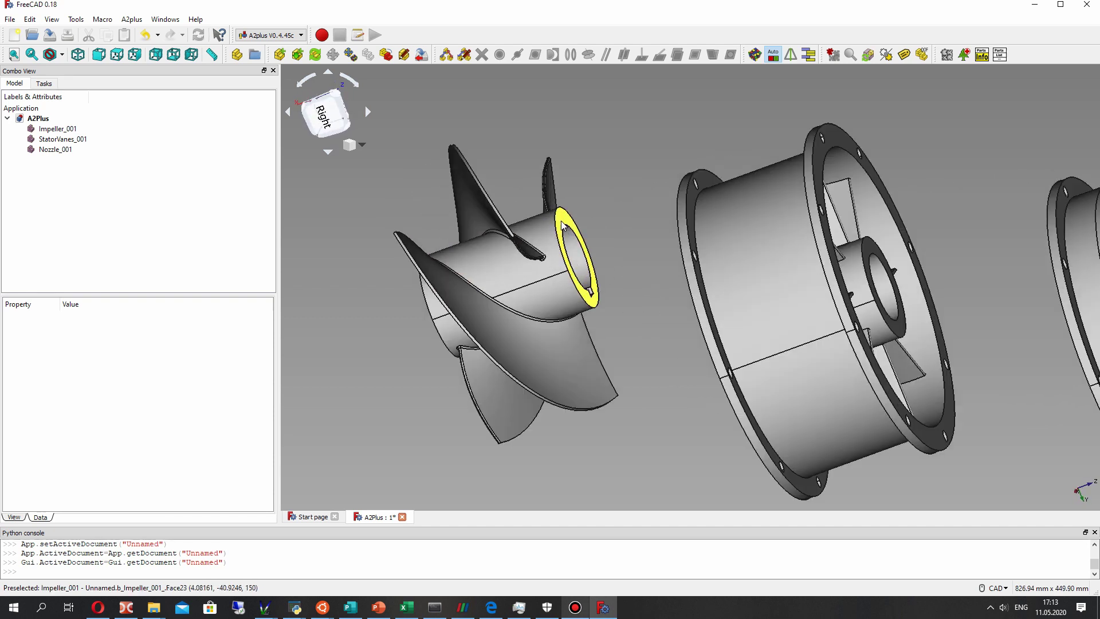
click(563, 227)
scroll(686, 266, down, 8)
middle_drag(723, 310, 596, 293)
middle_drag(518, 240, 630, 258)
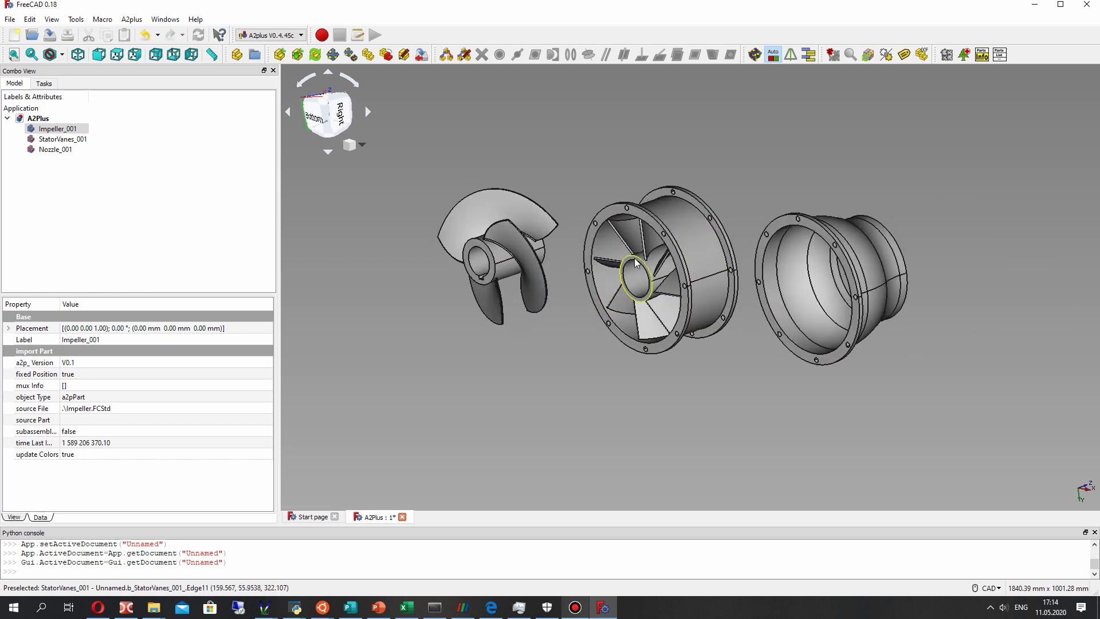
mouse_move(570, 289)
middle_down()
mouse_move(490, 331)
mouse_move(556, 291)
middle_up()
click(587, 54)
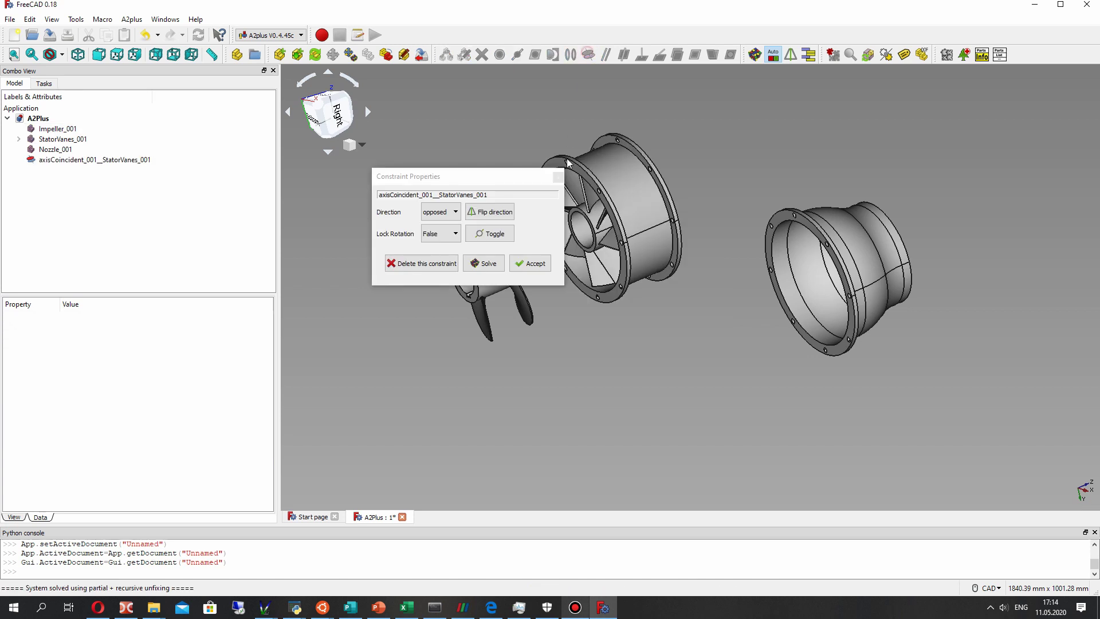
click(530, 263)
- Move the stator vanes part under its constraint along the shared axis until its hub sits against the impeller hub
scroll(559, 219, up, 2)
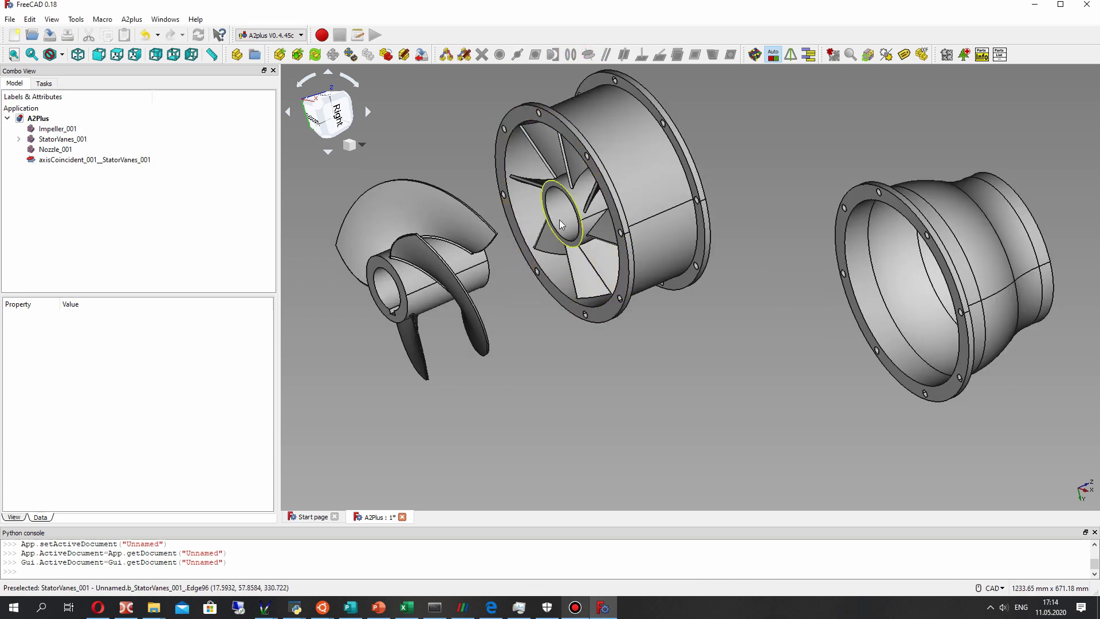
click(350, 55)
click(548, 119)
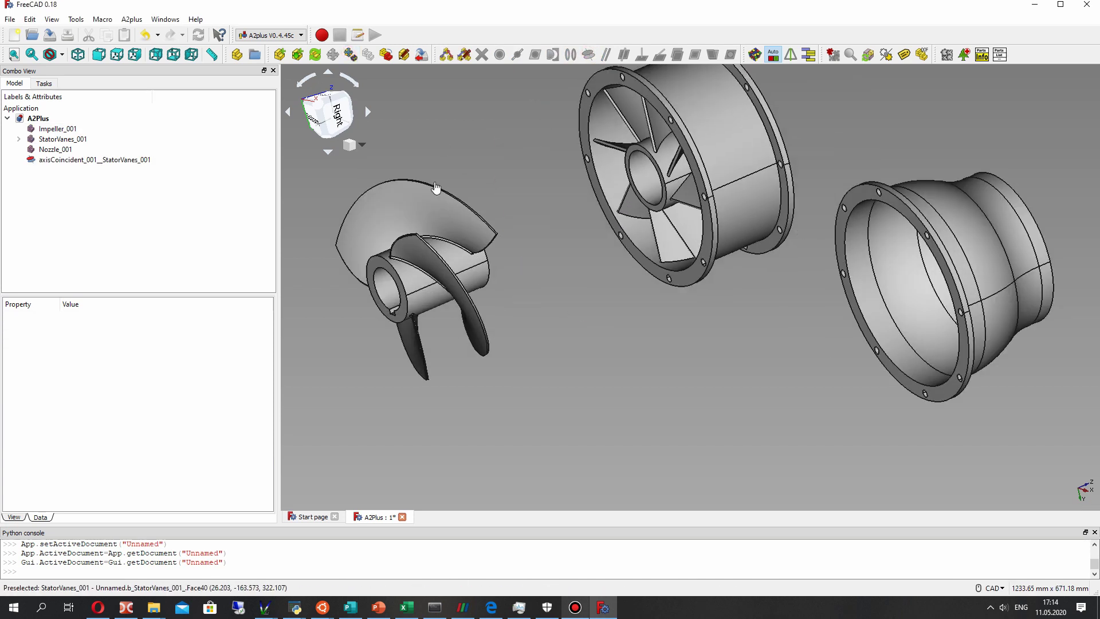
drag(309, 235, 363, 217)
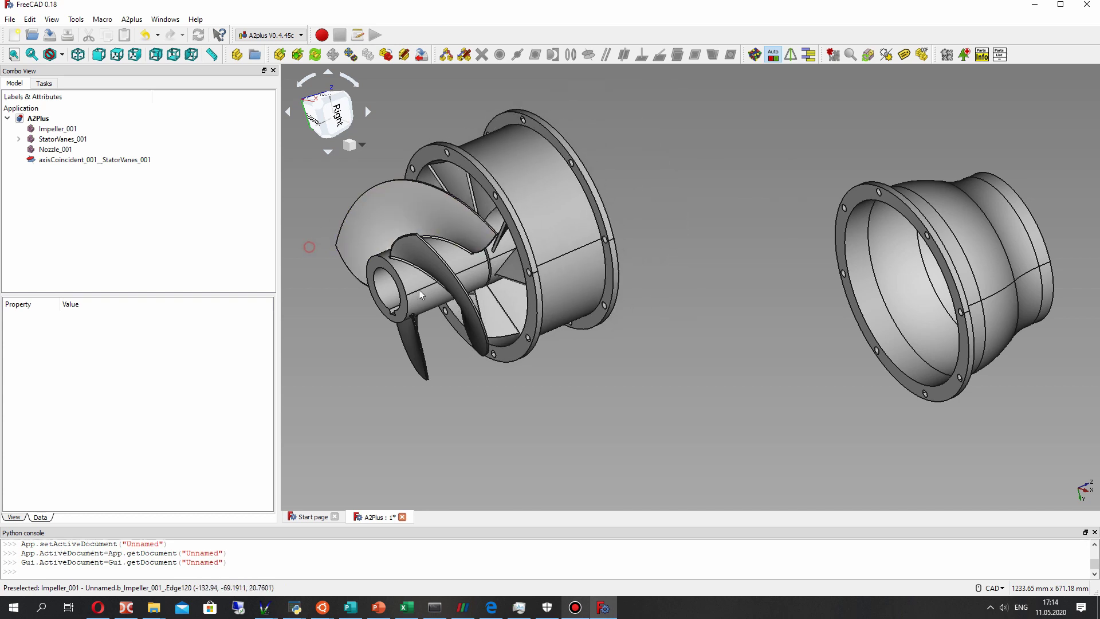
scroll(482, 258, up, 3)
scroll(586, 251, up, 2)
scroll(582, 257, down, 8)
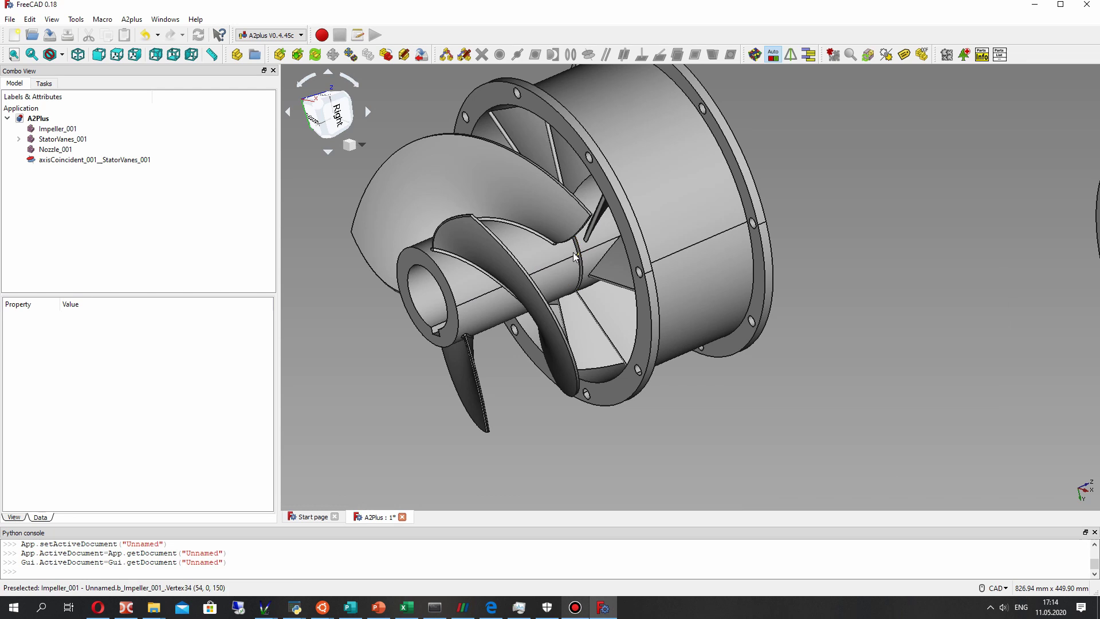
- Add an axis-coincident constraint between the nozzle's flange edge and the stator housing's rear flange edge
middle_drag(581, 257, 572, 296)
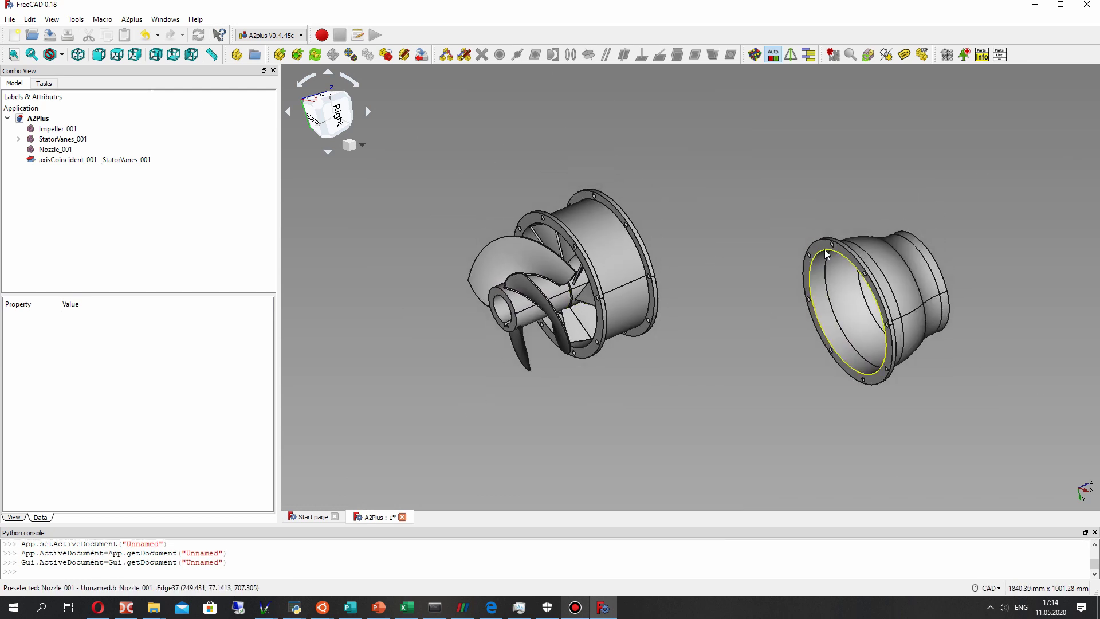
click(866, 261)
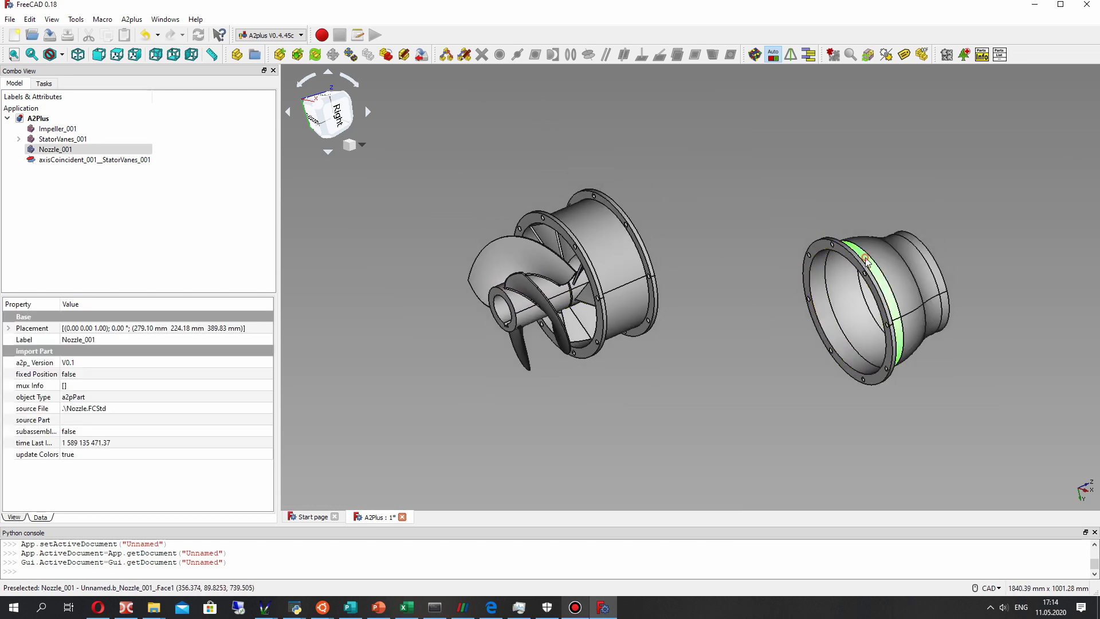
click(772, 243)
click(808, 253)
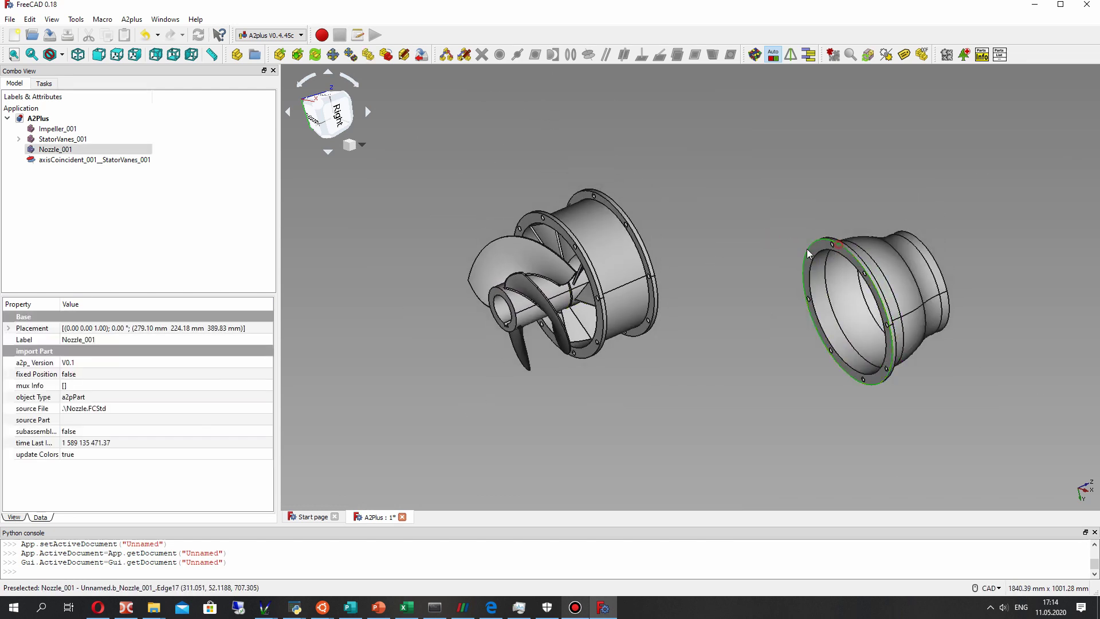
ctrl+click(620, 210)
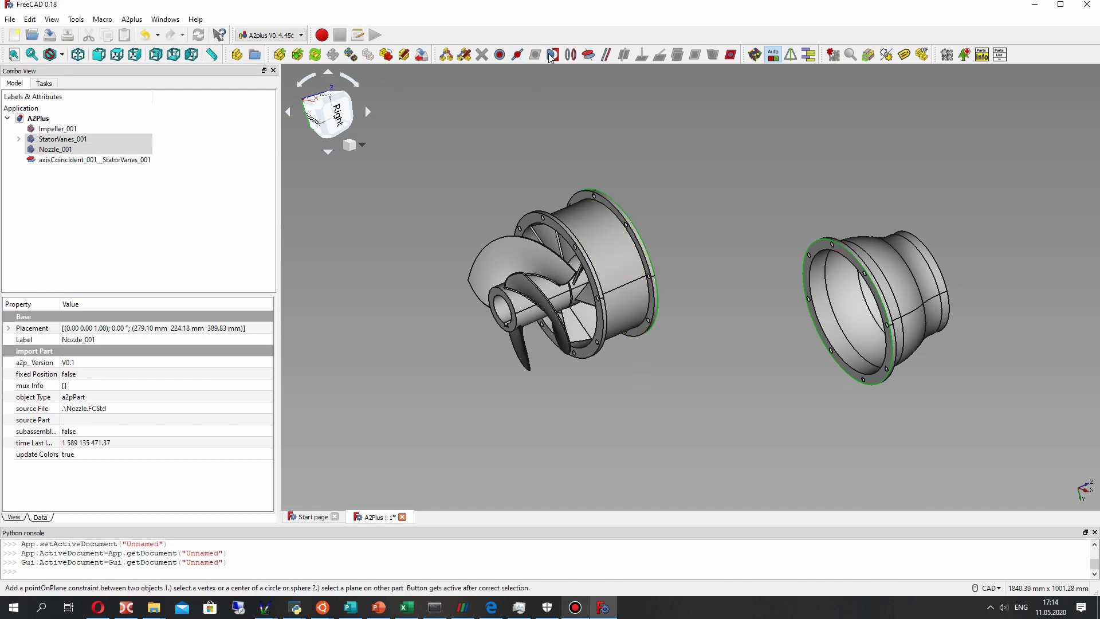
click(582, 56)
click(531, 264)
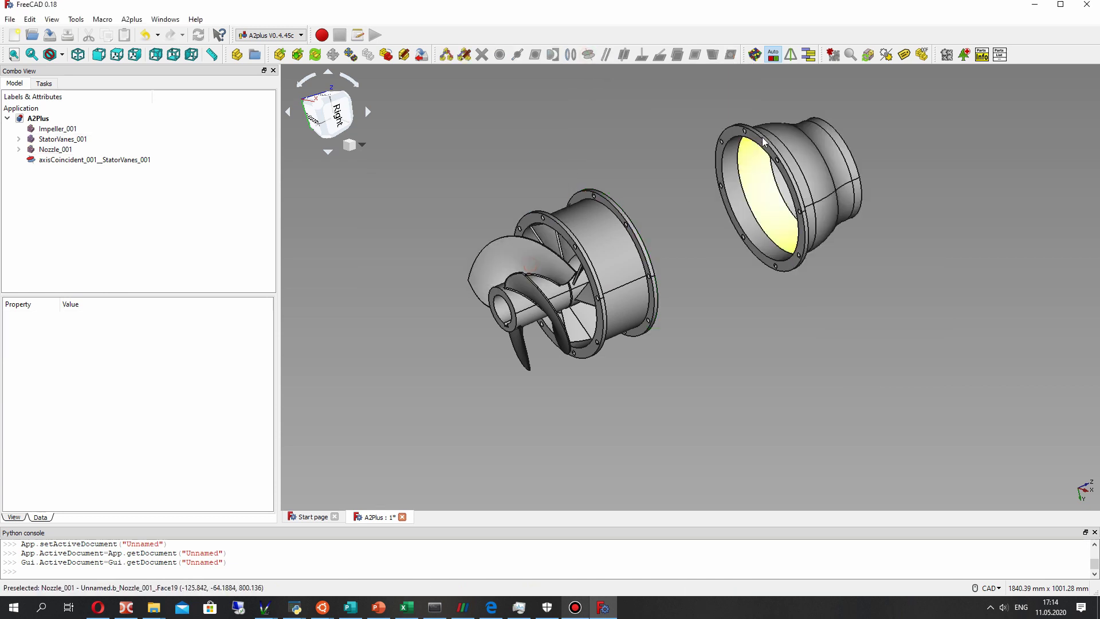
- Add a plane-coincident constraint between the nozzle's flange face and the stator housing's rear flange face, aligned with 0.00 mm offset
click(748, 139)
middle_drag(747, 139, 582, 225)
ctrl+click(582, 226)
mouse_move(658, 245)
middle_down()
mouse_move(723, 226)
mouse_move(859, 229)
mouse_move(678, 255)
mouse_move(772, 203)
mouse_move(785, 143)
middle_up()
click(698, 244)
click(601, 196)
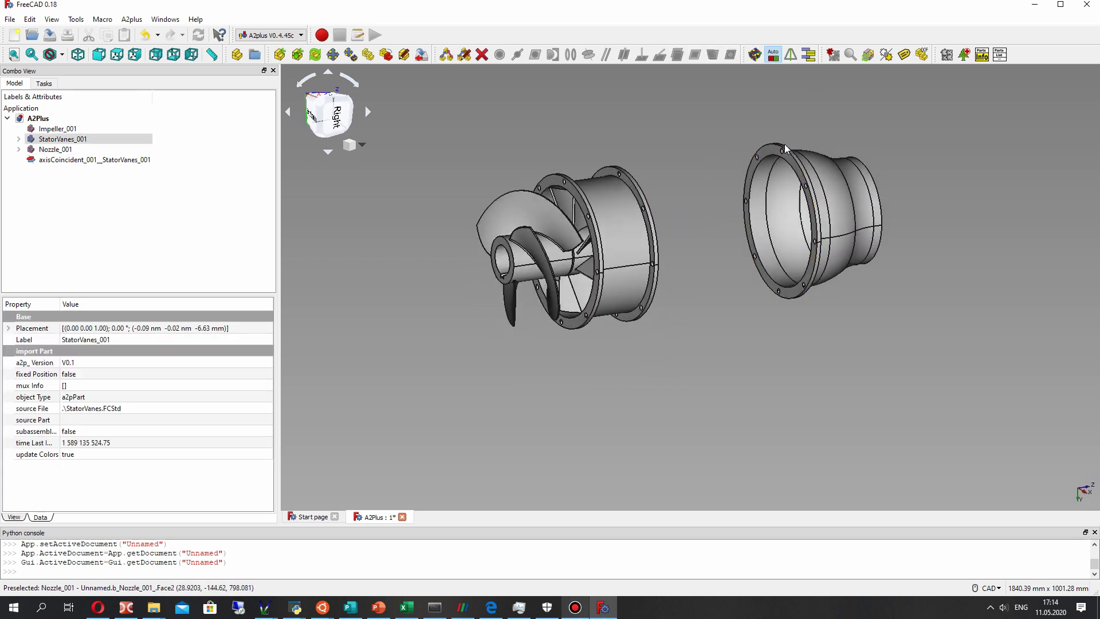
click(771, 155)
middle_drag(723, 197, 705, 100)
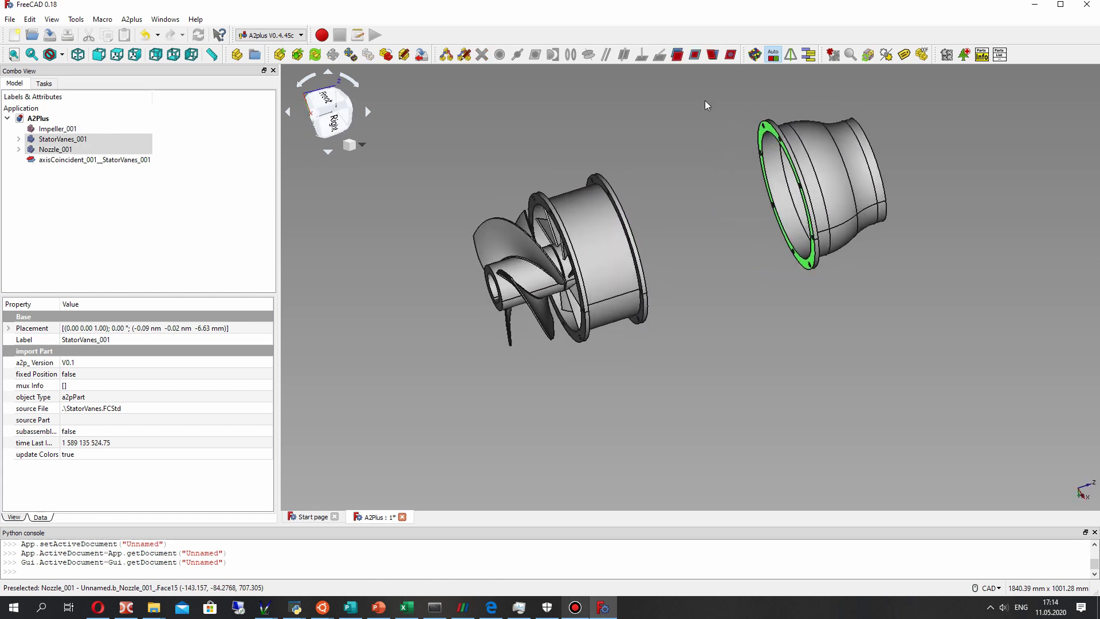
click(694, 54)
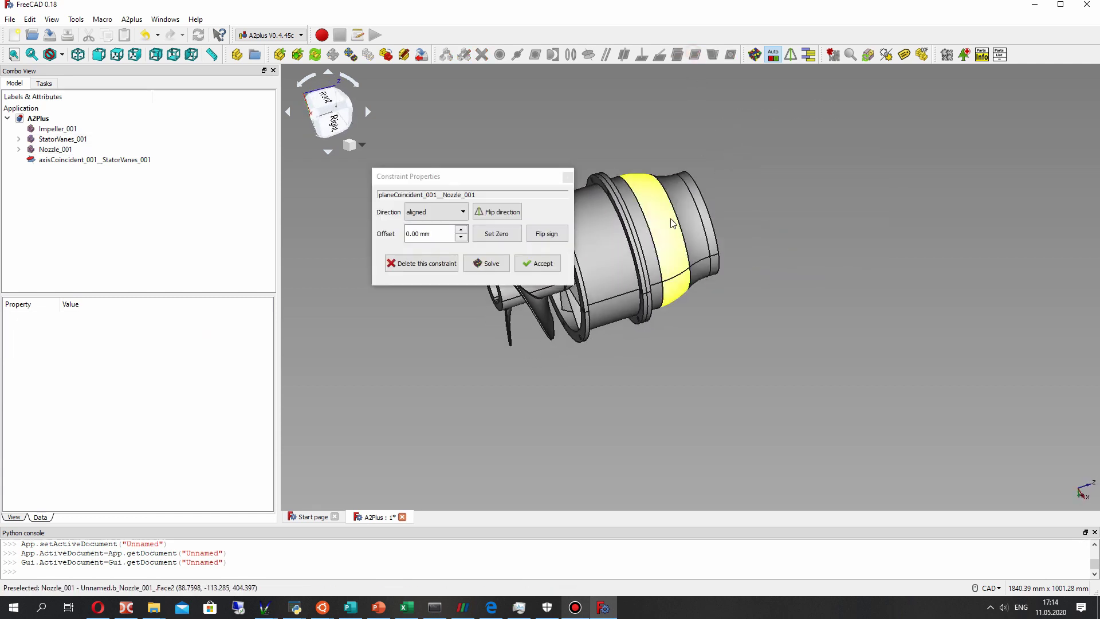
click(542, 264)
- Move the stator vanes part under its constraints along the axis, away from the impeller
middle_drag(620, 237, 585, 273)
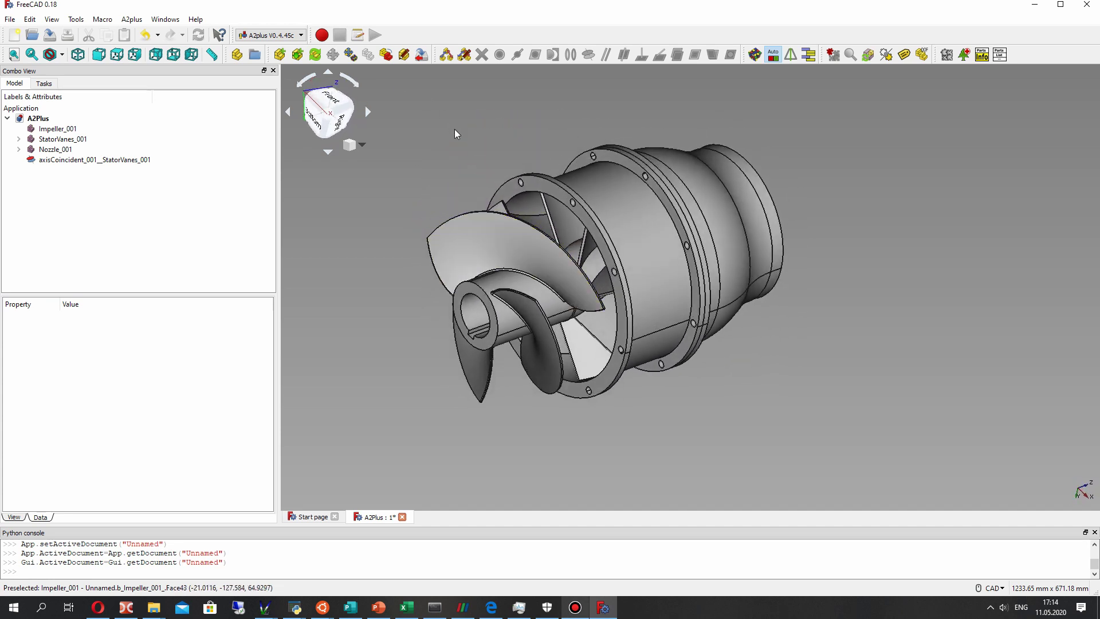
click(528, 189)
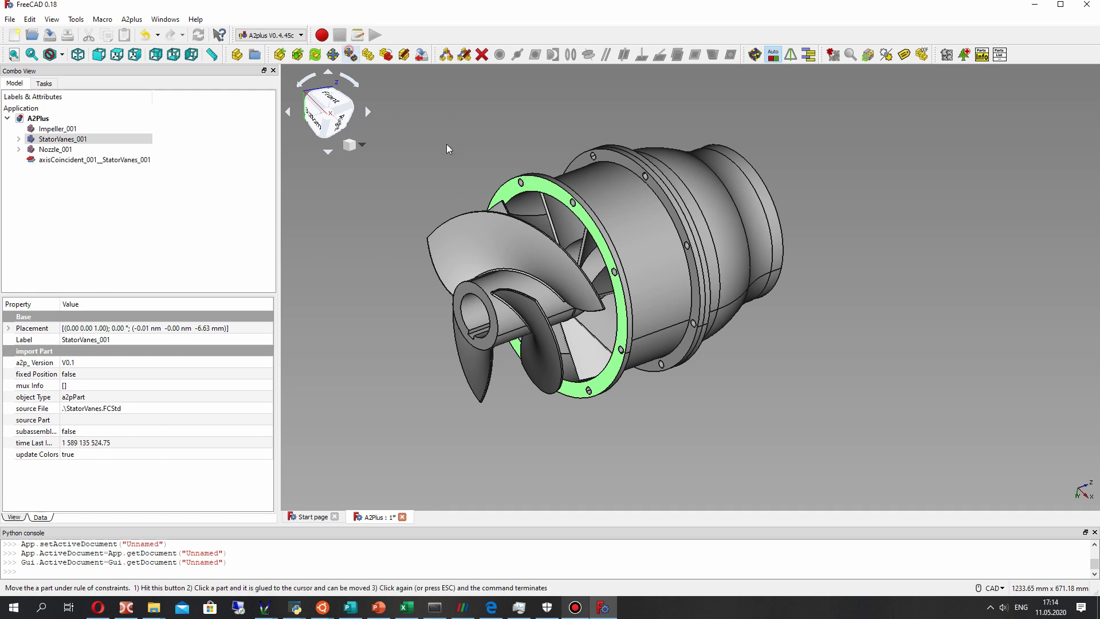
click(523, 184)
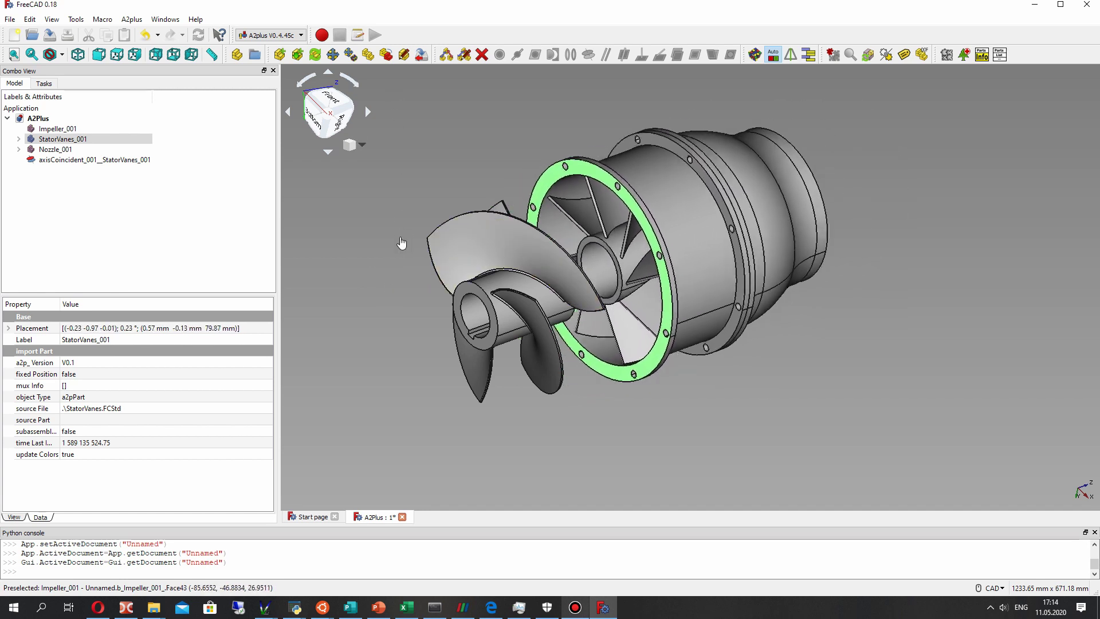
click(393, 252)
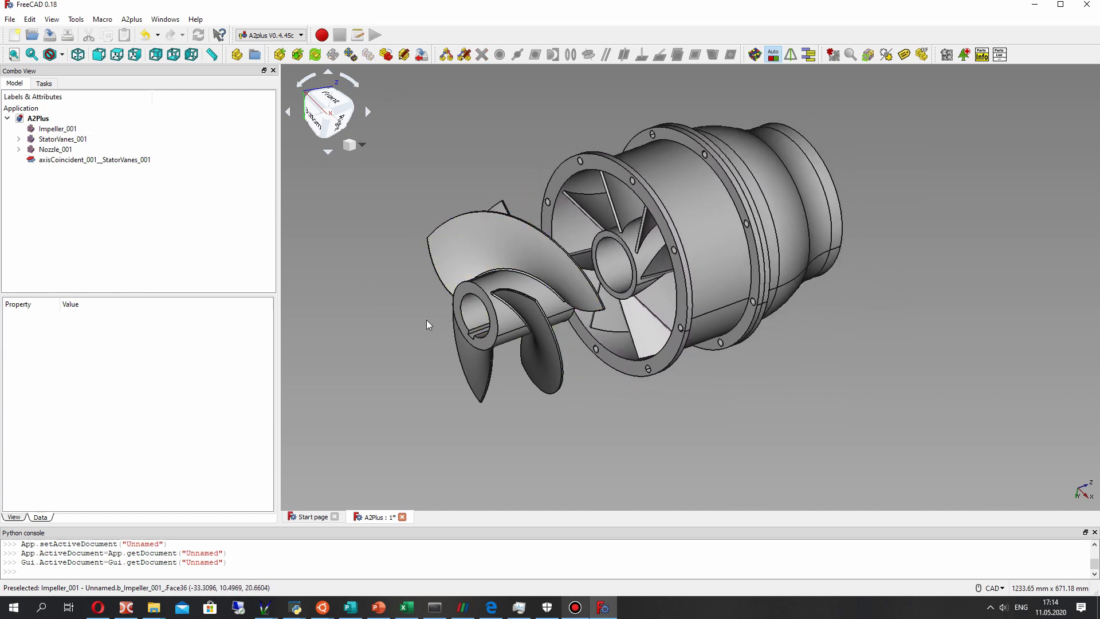
- Bring the stator vanes part back along the shared axis until its hub sits against the impeller hub
click(374, 342)
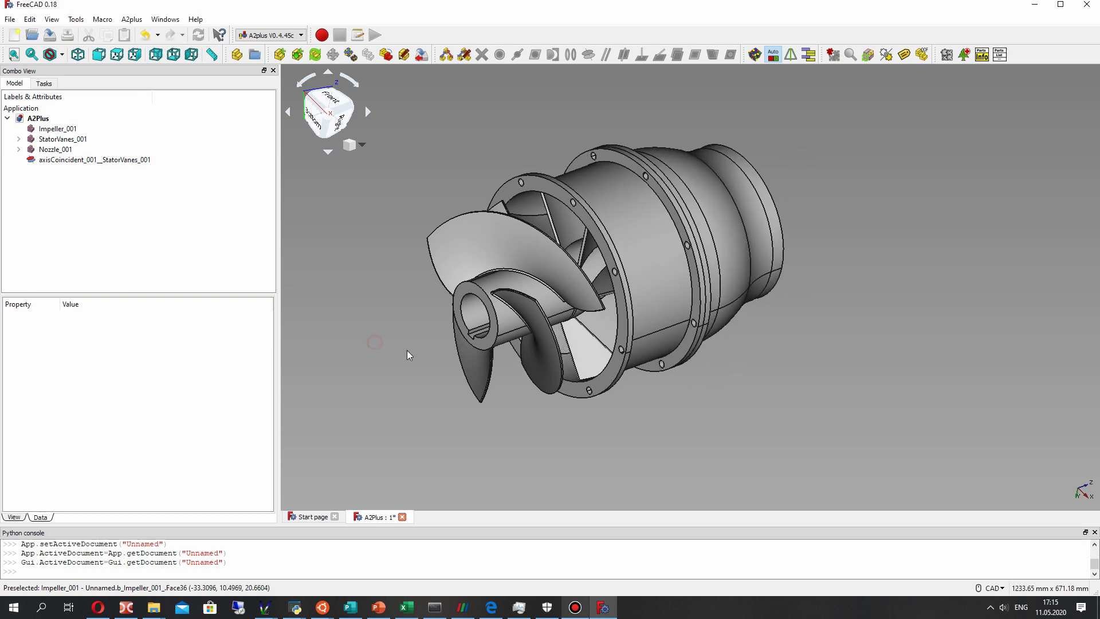
- Show the degrees-of-freedom labels on the assembly's parts to check their remaining freedom, and hide the labels again
middle_drag(594, 305, 715, 211)
scroll(676, 255, up, 2)
scroll(648, 260, down, 2)
scroll(681, 249, up, 2)
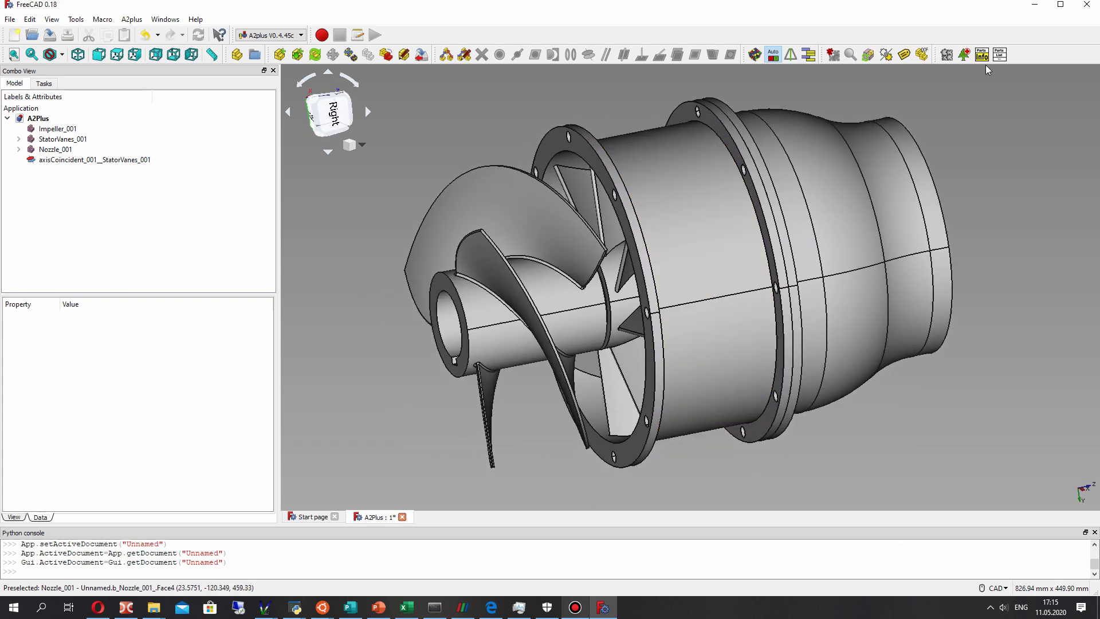
click(923, 55)
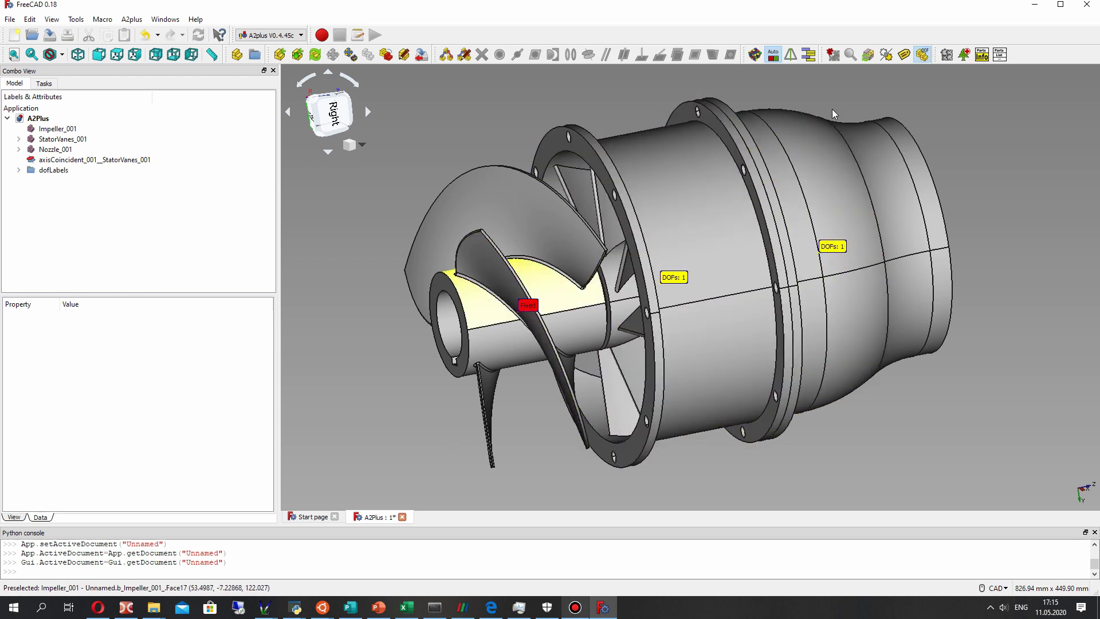
click(923, 54)
- Create a simple shape of the complete assembly, make it visible, and hide the nozzle, stator vanes and impeller parts
scroll(732, 201, down, 2)
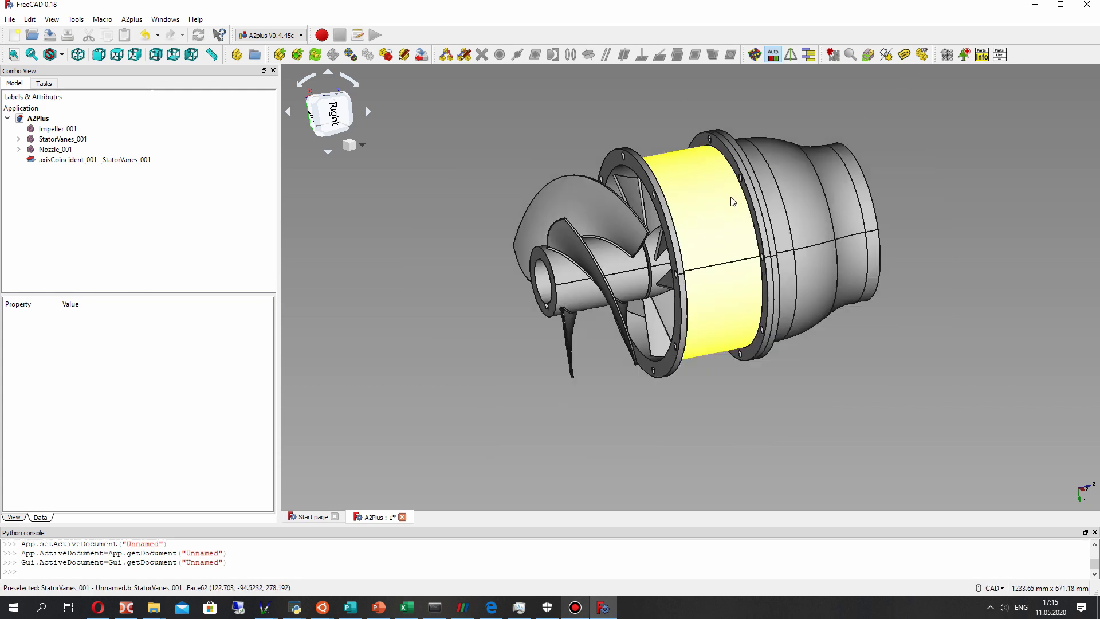
middle_drag(732, 201, 653, 248)
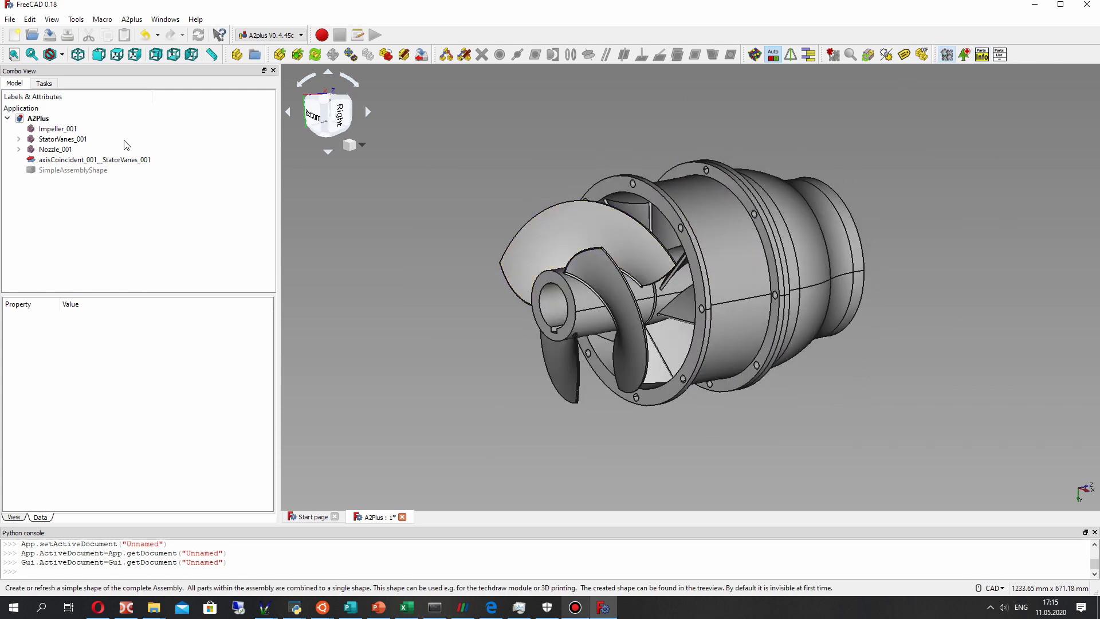
click(63, 170)
key(space)
click(56, 150)
key(space)
click(52, 139)
key(space)
click(55, 129)
key(space)
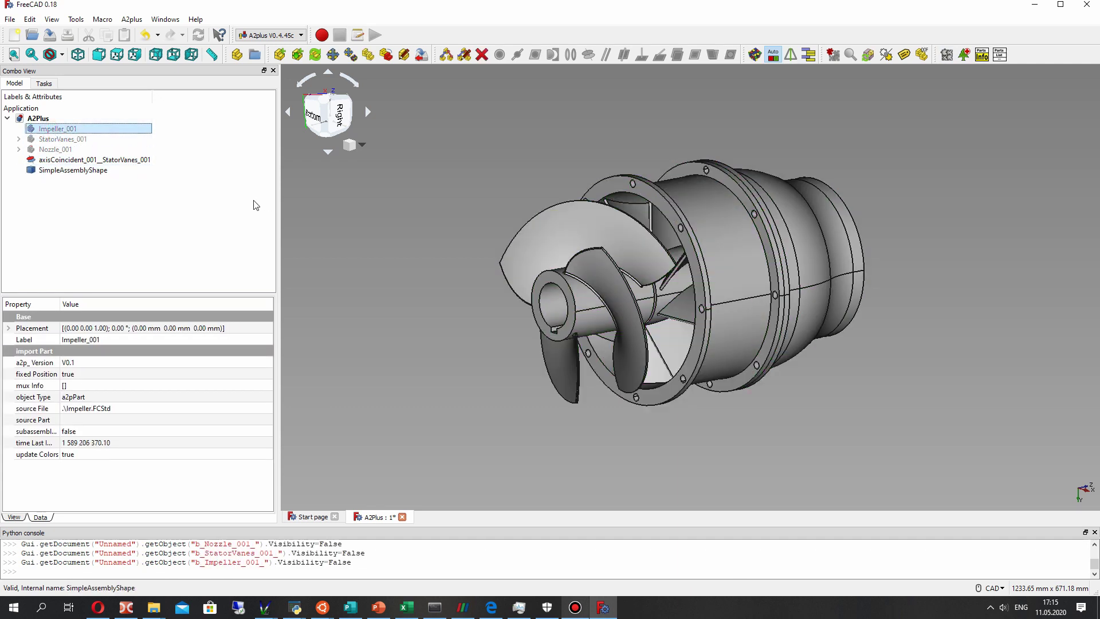
- Export the simple assembly shape as a STEP with colors file named A2Plus
click(61, 170)
right_click(59, 171)
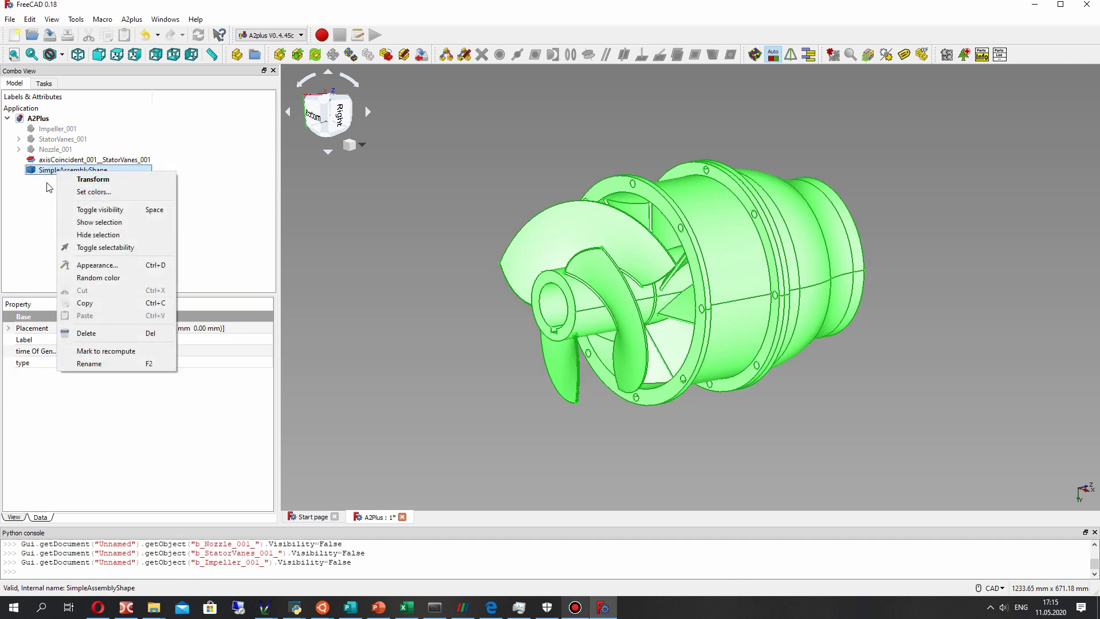
click(49, 176)
click(11, 19)
click(29, 161)
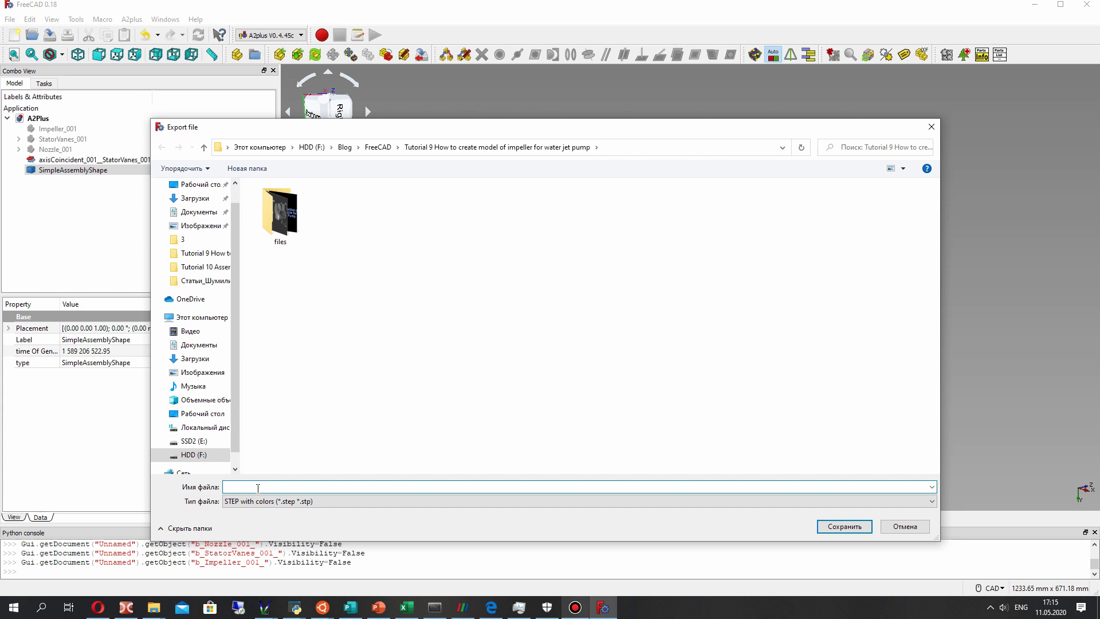
text(A2Plus)
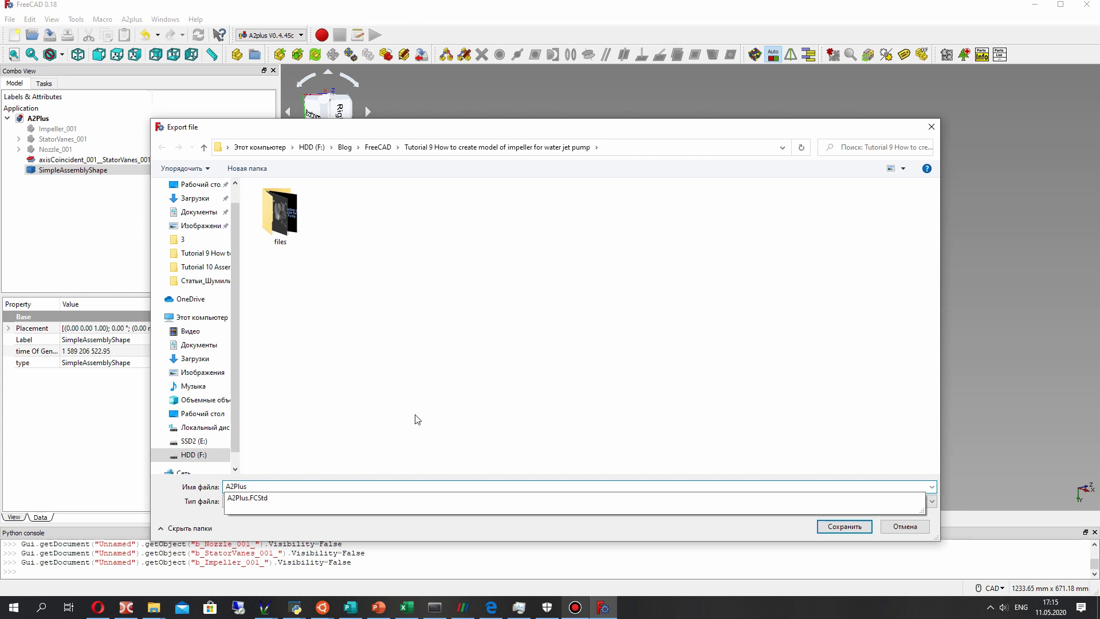
click(481, 365)
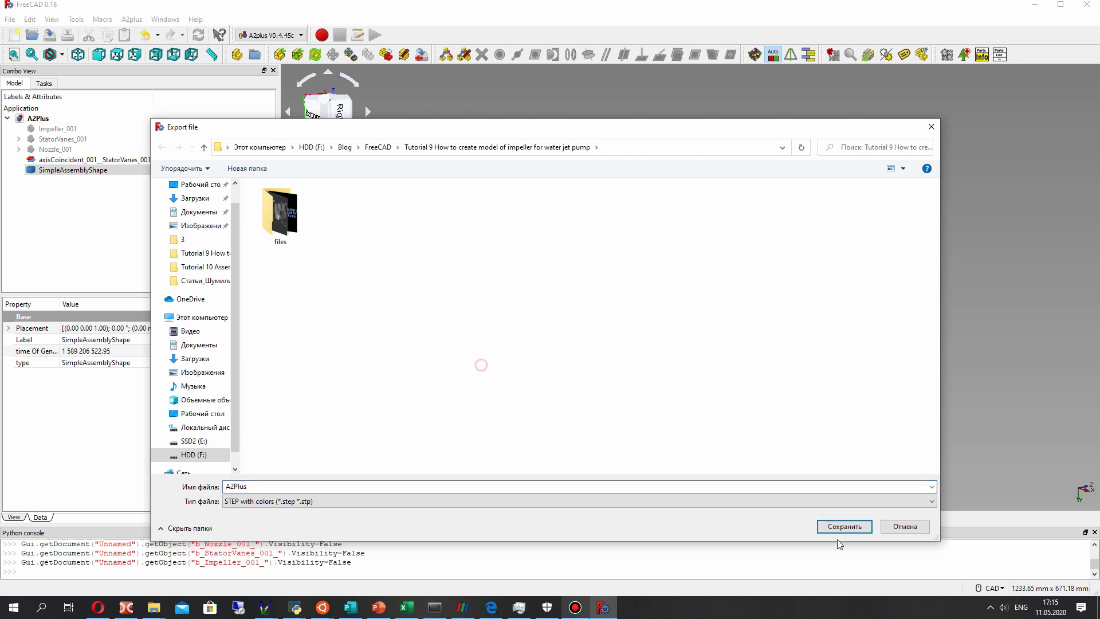
key(Return)
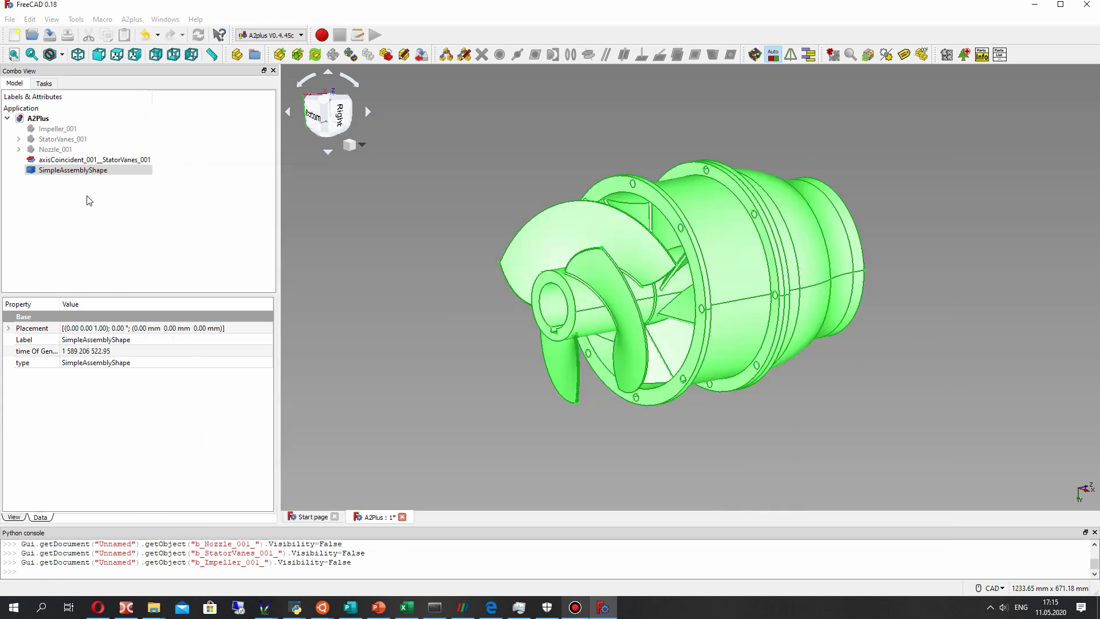
- Delete the simple assembly shape and make the impeller, stator vanes and nozzle parts visible again
right_click(52, 170)
click(71, 332)
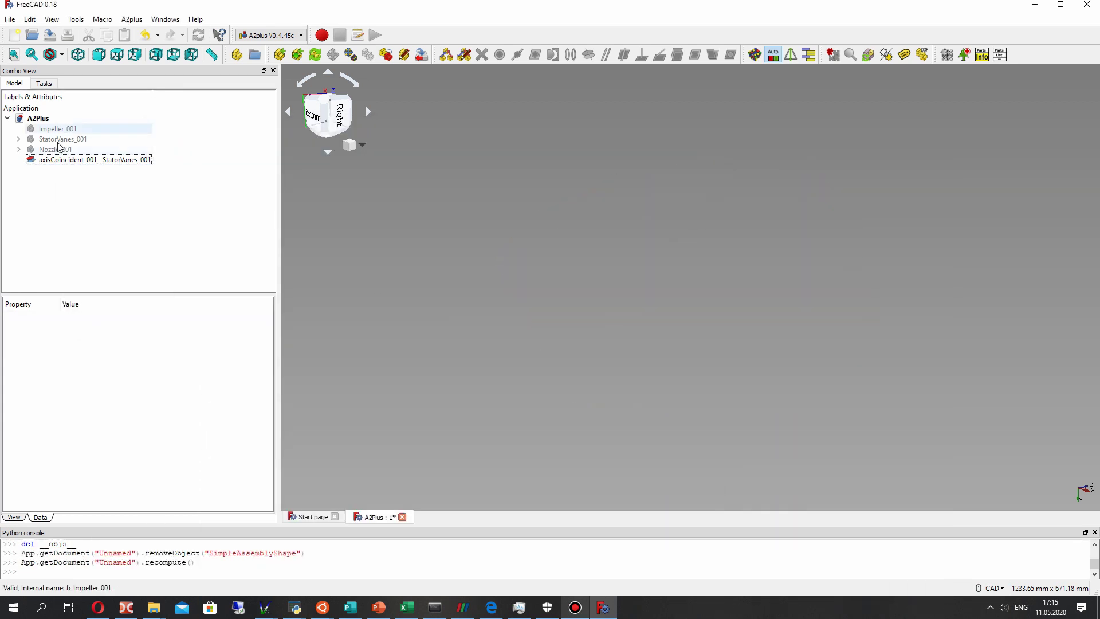
click(46, 128)
key(space)
key(Down)
key(space)
key(Down)
key(space)
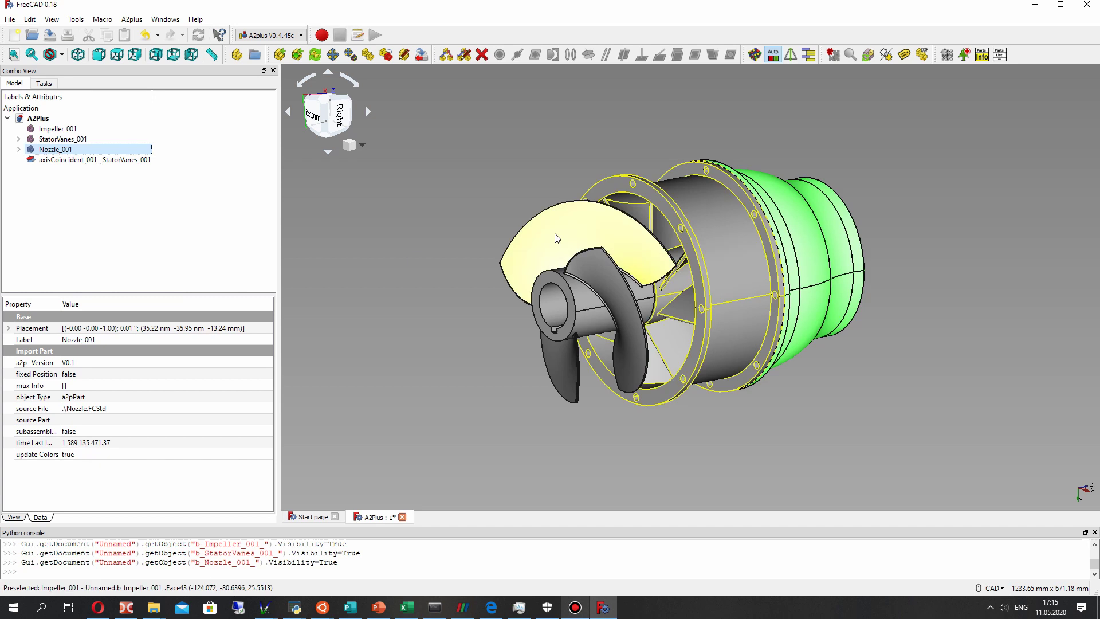
click(473, 147)
- Open the nozzle's source document Nozzle.FCStd from the project folder
scroll(736, 225, down, 2)
middle_drag(732, 225, 593, 279)
scroll(641, 234, up, 2)
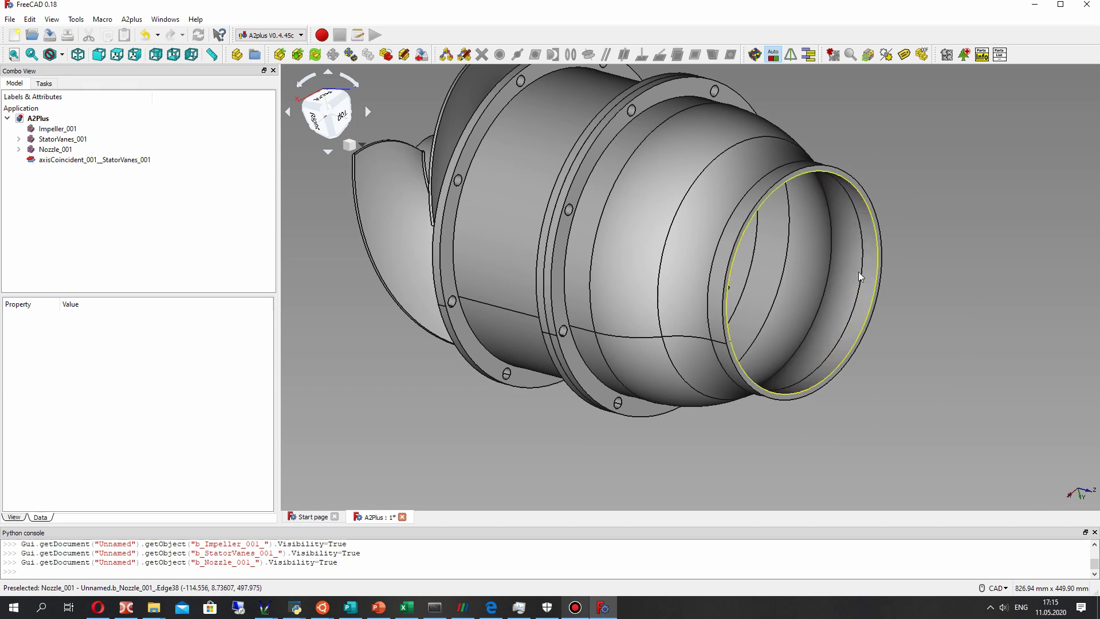
click(12, 21)
click(34, 45)
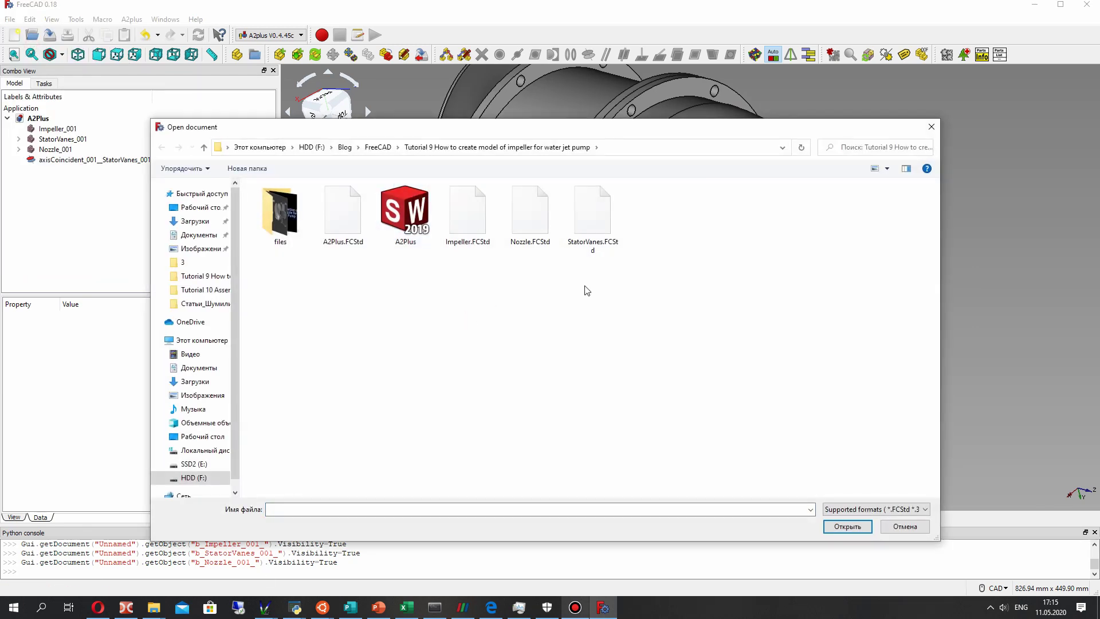
double_click(528, 229)
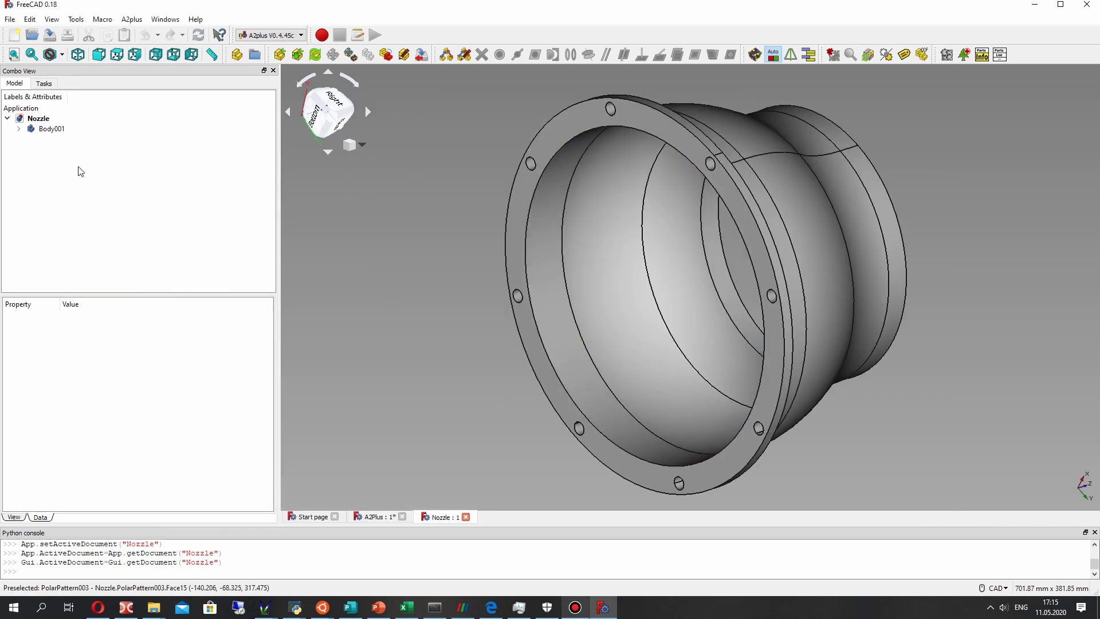
- Open the profile sketch of the nozzle body's revolution, Sketch008, for editing
double_click(32, 128)
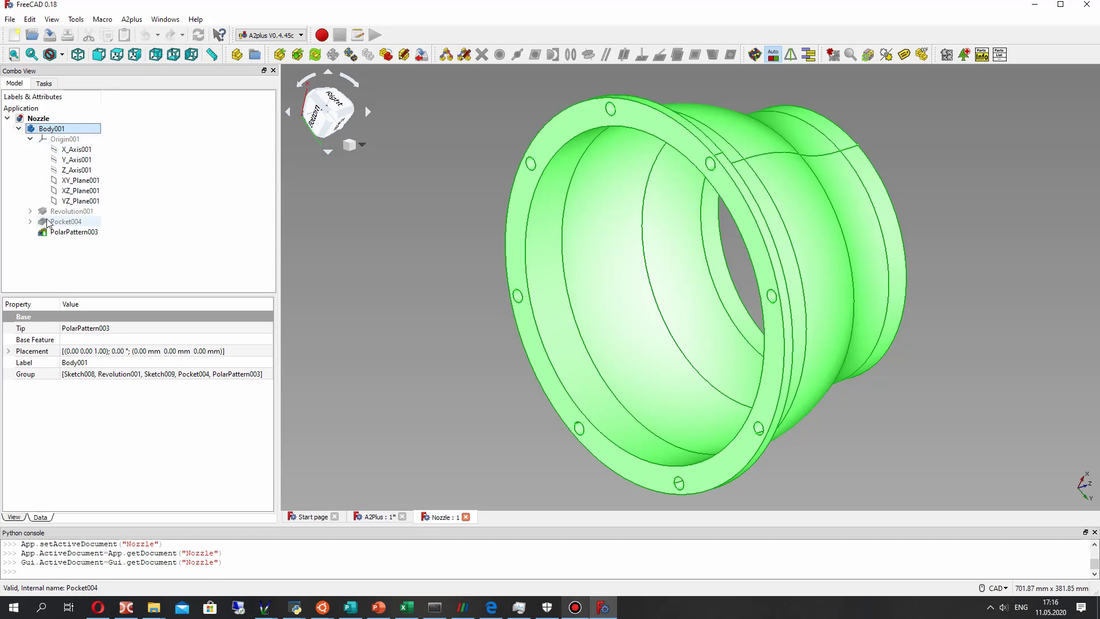
click(73, 232)
click(31, 222)
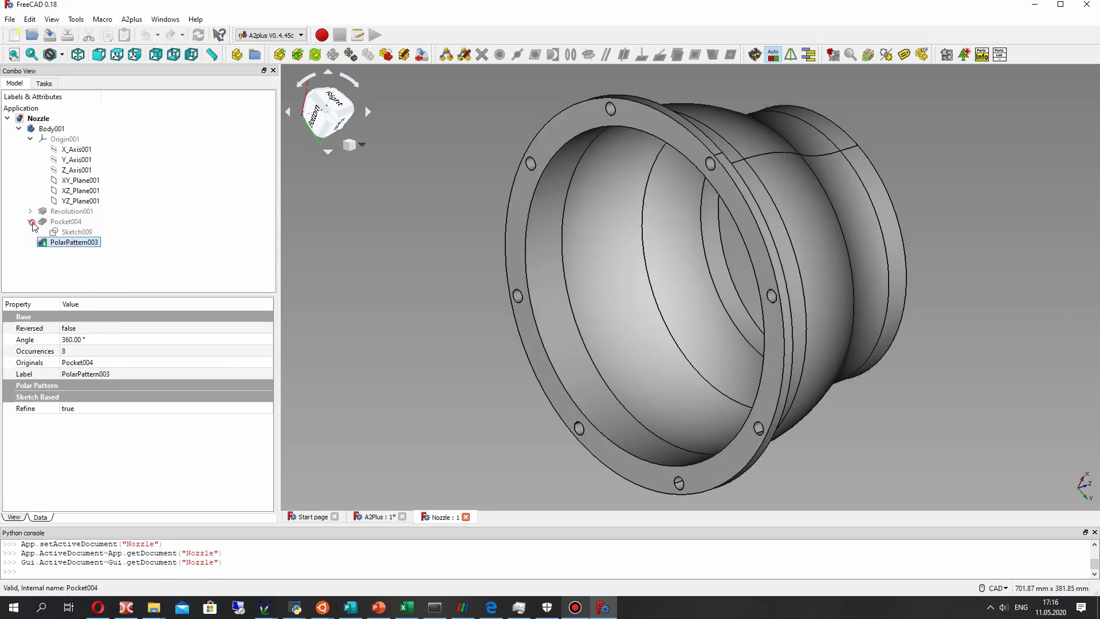
click(75, 222)
right_click(67, 221)
click(98, 229)
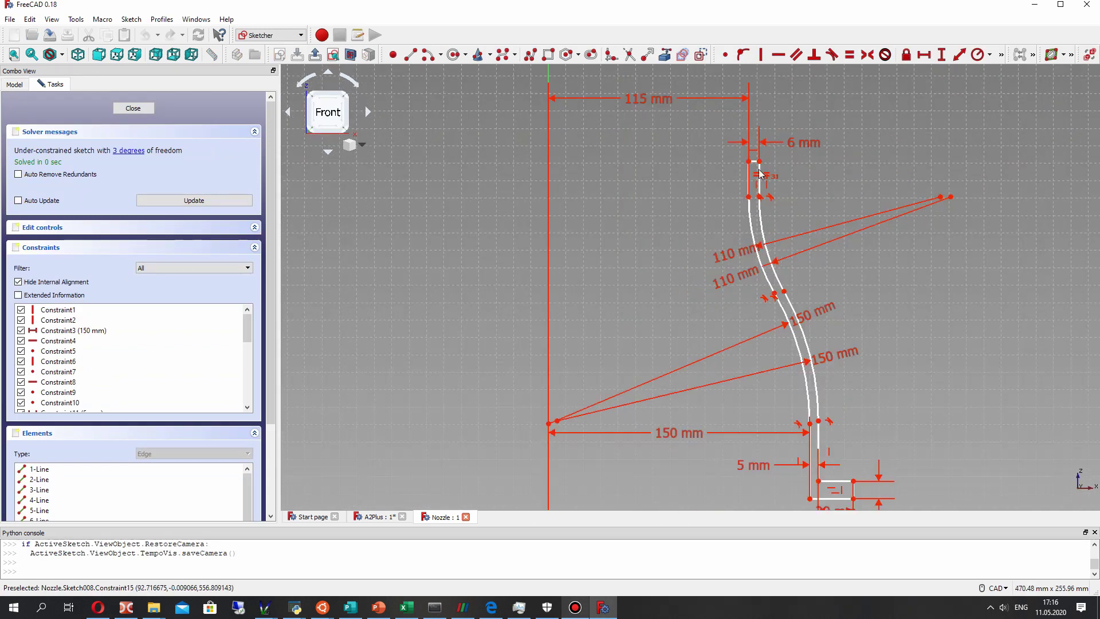
- Stretch the straight outlet section of the nozzle profile until its end reaches about 600 mm along the axis, and close the sketch
drag(760, 166, 759, 69)
middle_drag(781, 144, 754, 162)
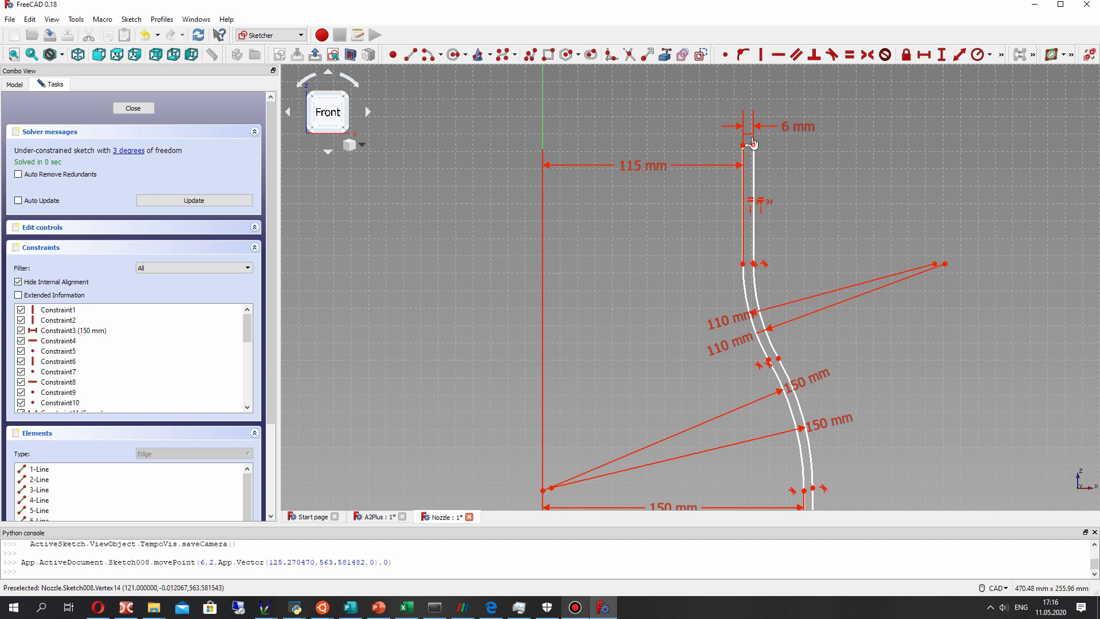
drag(752, 143, 752, 86)
scroll(746, 240, down, 4)
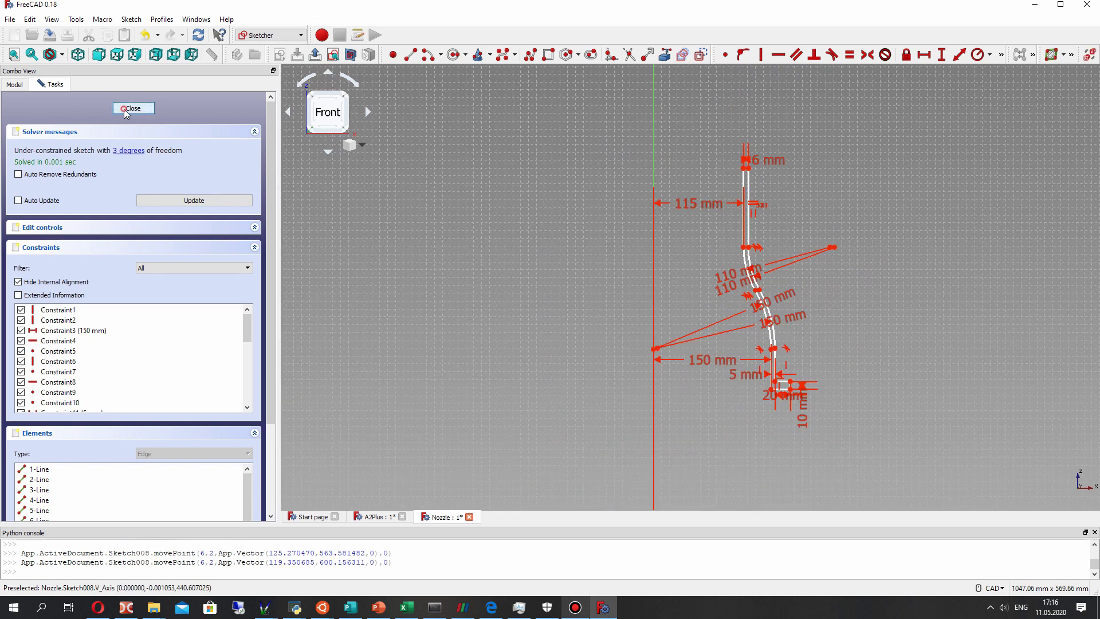
- Inspect the lengthened nozzle from several sides and save the Nozzle document
middle_drag(800, 326, 630, 309)
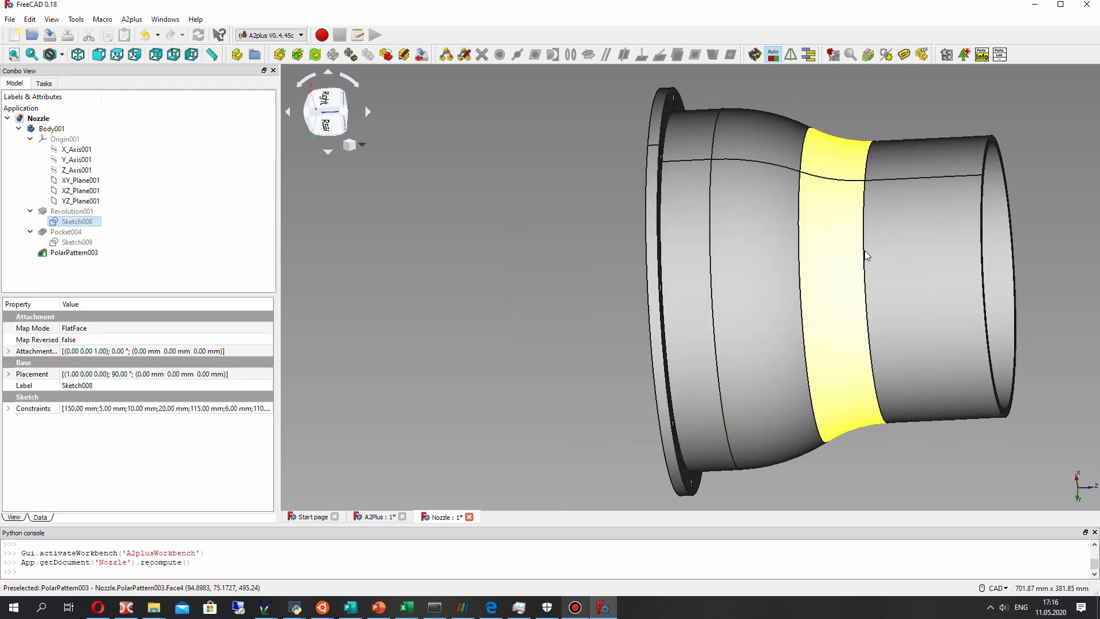
scroll(864, 256, down, 4)
middle_drag(777, 275, 853, 273)
middle_drag(735, 261, 553, 318)
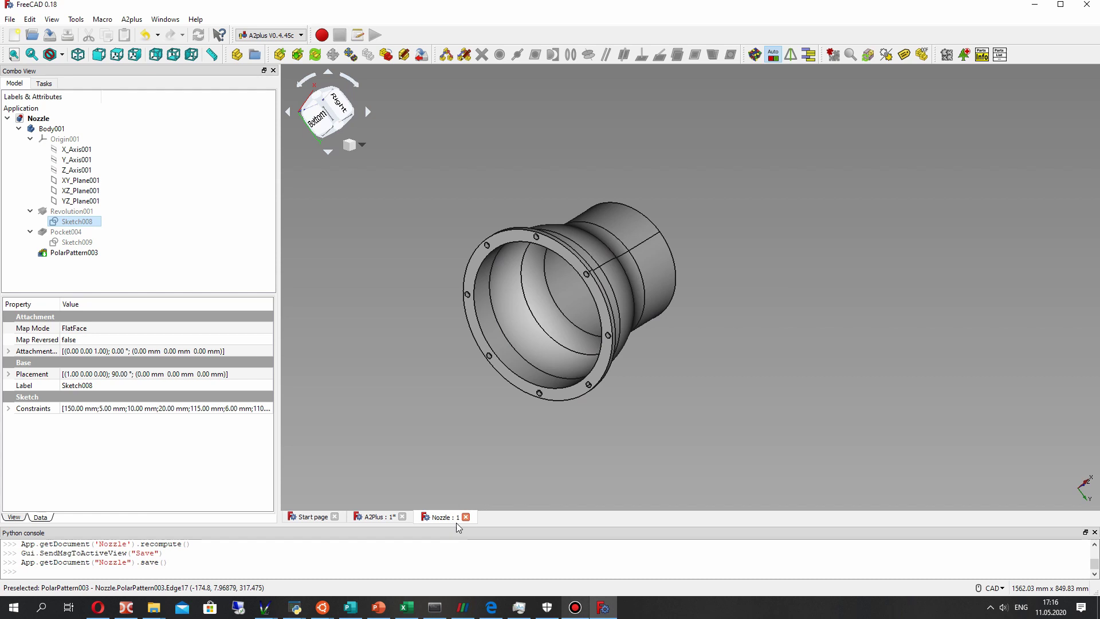
click(9, 19)
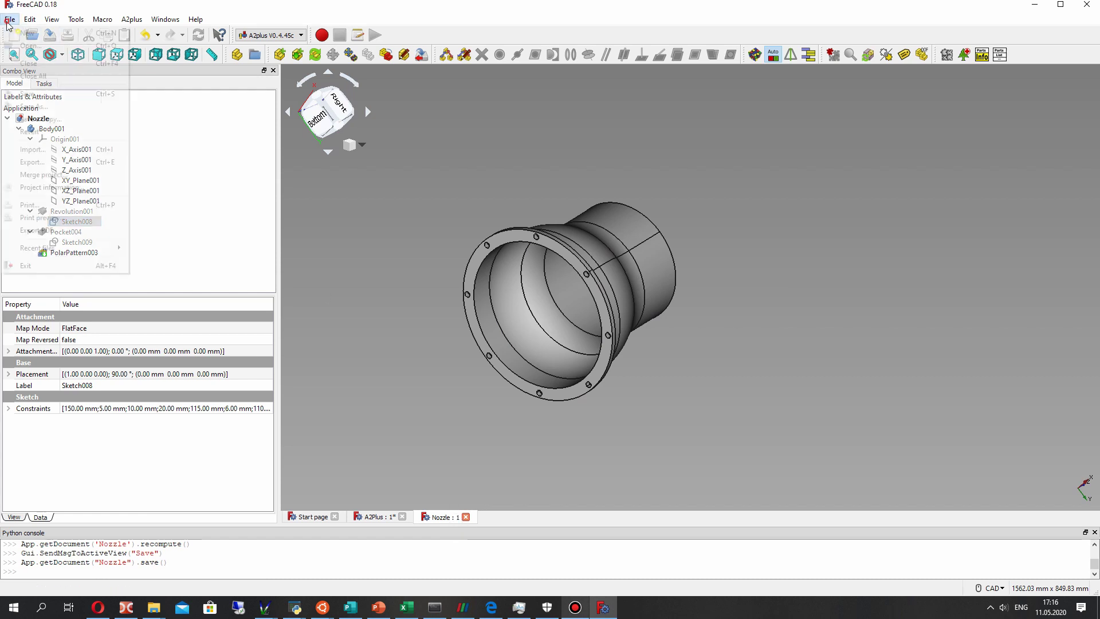
click(23, 90)
- Switch to the A2Plus assembly document and update its imported parts from the changed nozzle file
click(375, 517)
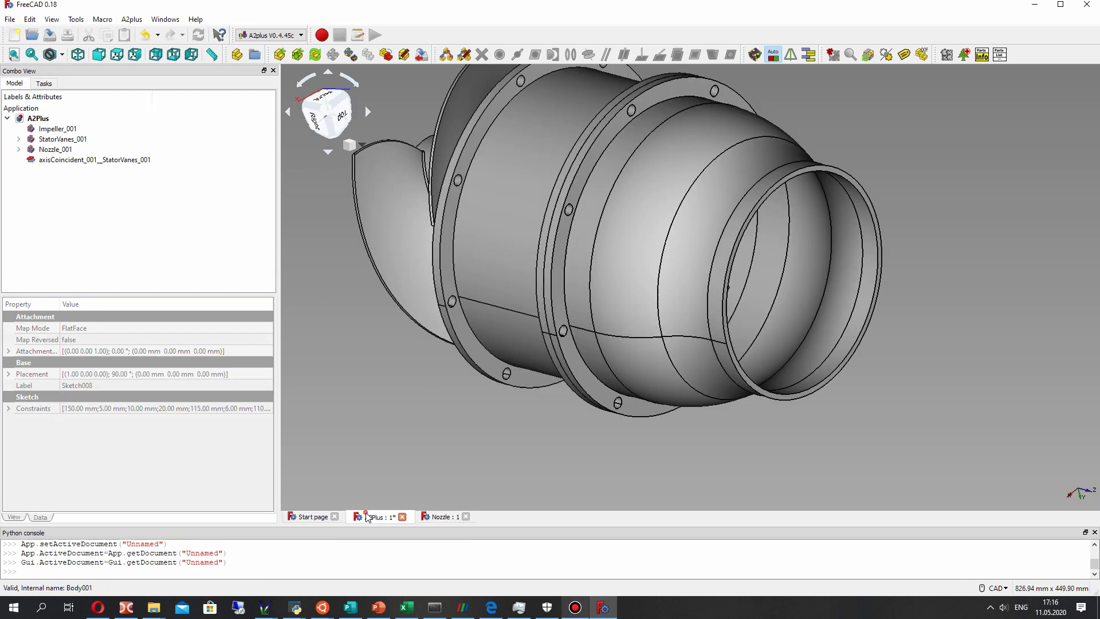
middle_drag(613, 270, 634, 351)
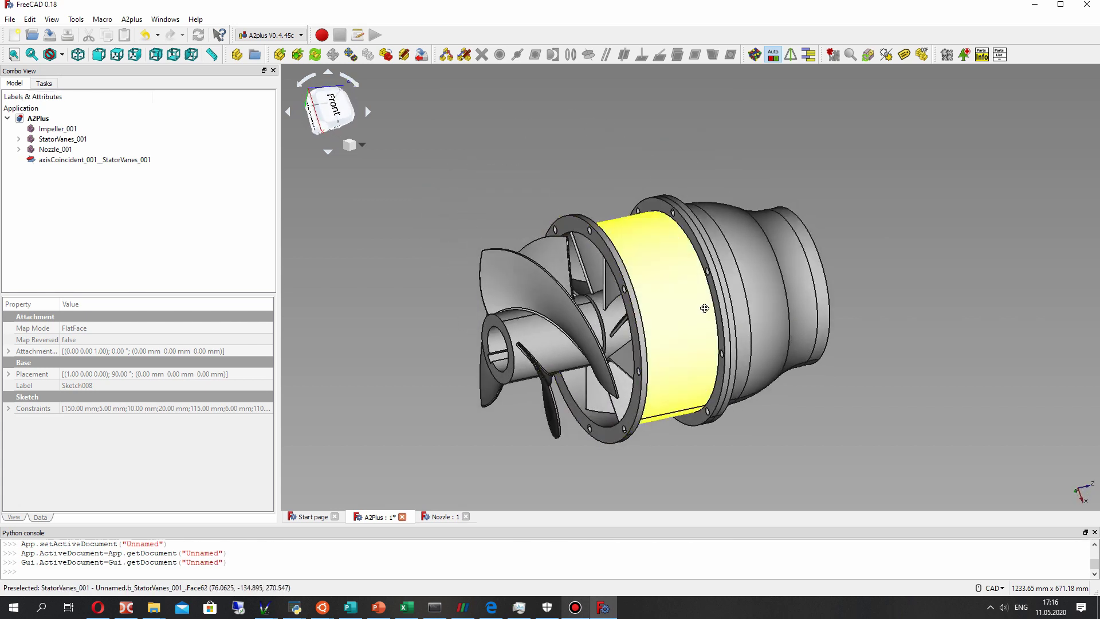
middle_drag(705, 307, 704, 296)
middle_drag(783, 286, 598, 346)
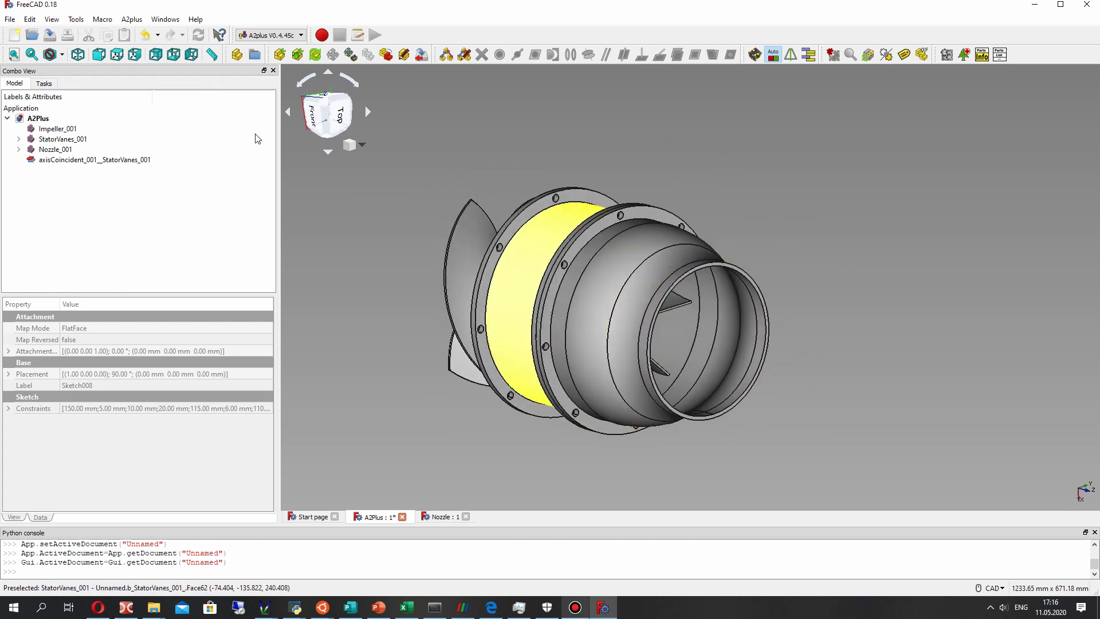
middle_drag(464, 335, 577, 297)
scroll(571, 241, up, 2)
- Move the stator vanes part under its constraints along the shared axis, away from the impeller and back against its hub
click(602, 246)
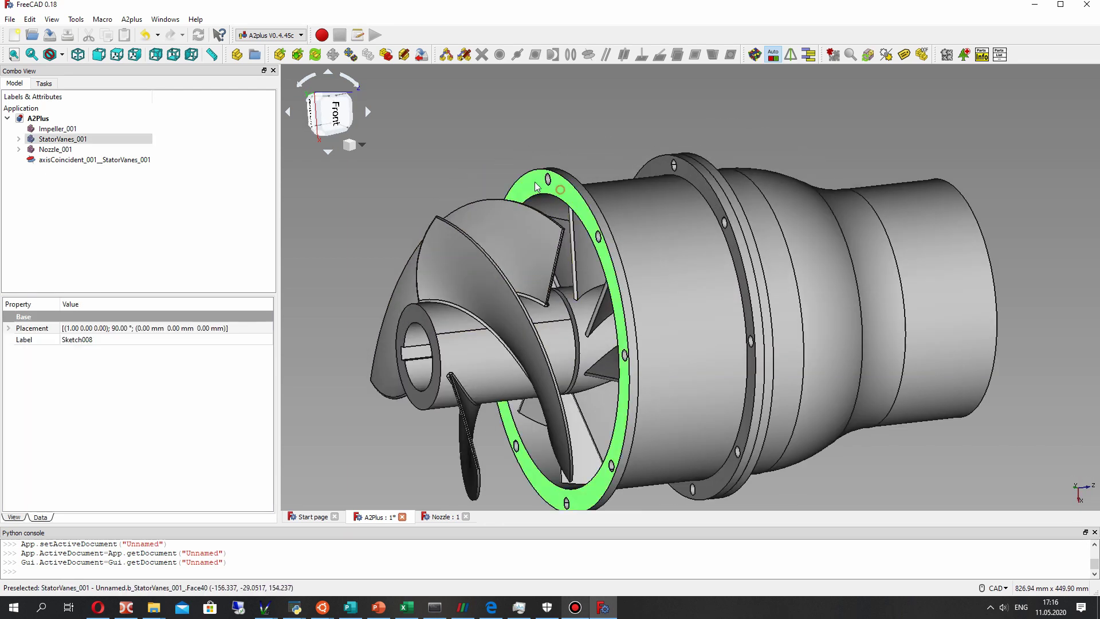
scroll(602, 245, down, 2)
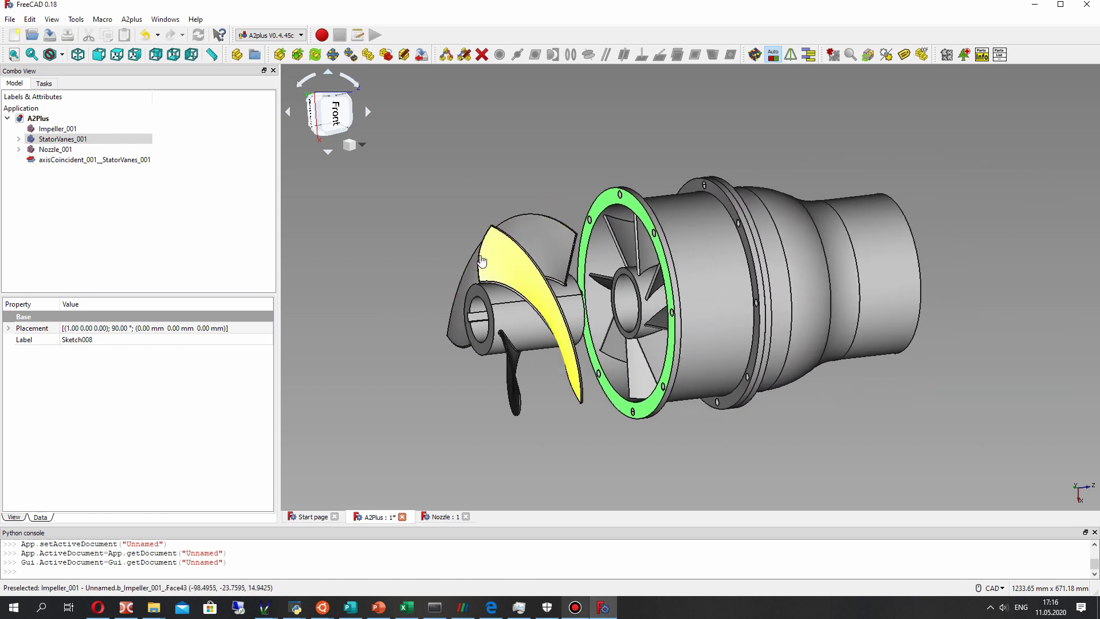
click(431, 266)
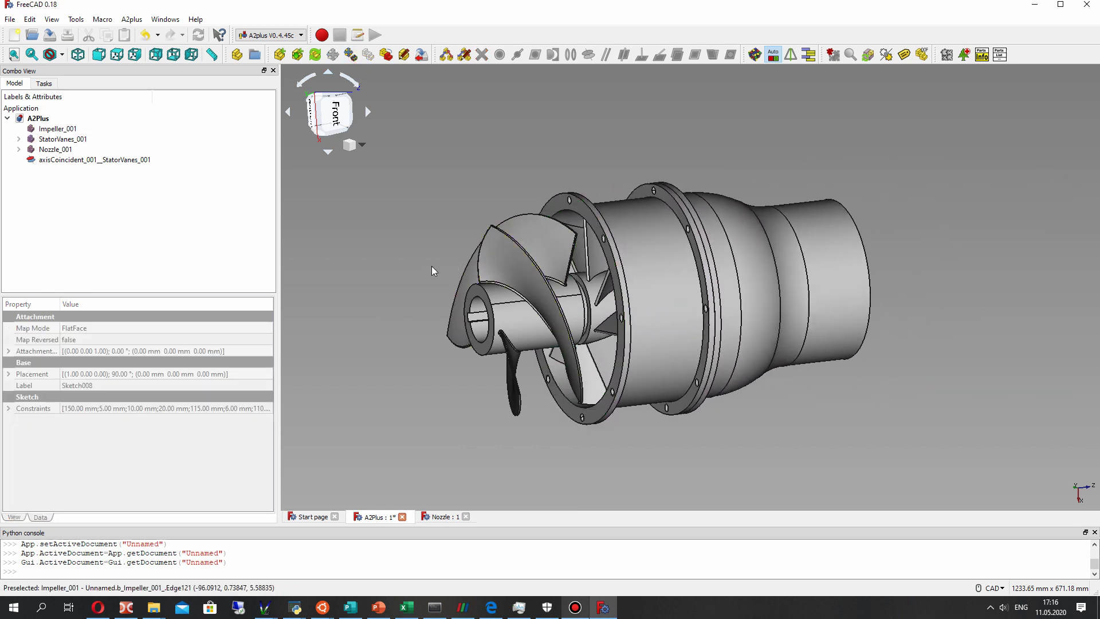
mouse_move(693, 309)
middle_down()
mouse_move(632, 333)
mouse_move(665, 405)
mouse_move(595, 221)
mouse_move(351, 214)
mouse_move(378, 275)
mouse_move(687, 319)
middle_up()
middle_drag(605, 263, 616, 248)
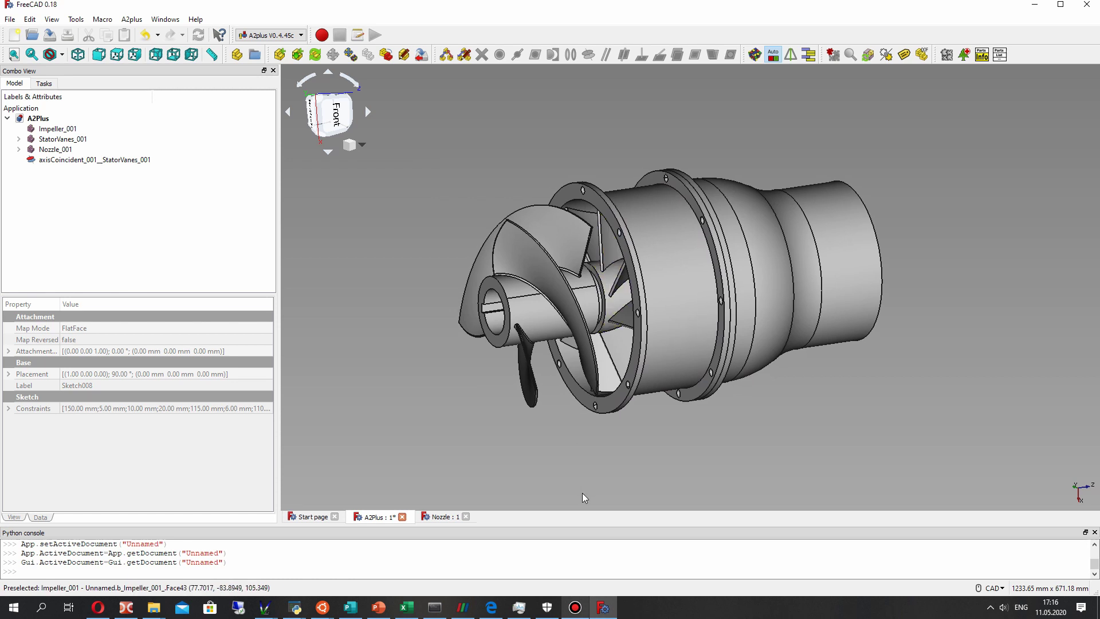